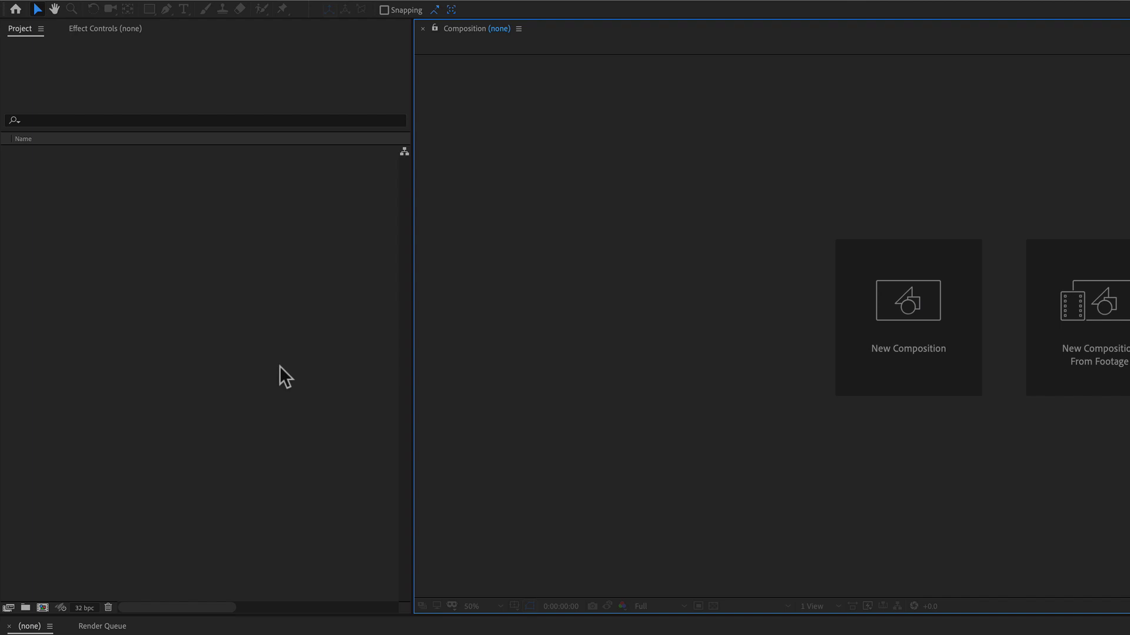
# Create two top-level project folders named Output and Comps.
pyautogui.click(268, 357)
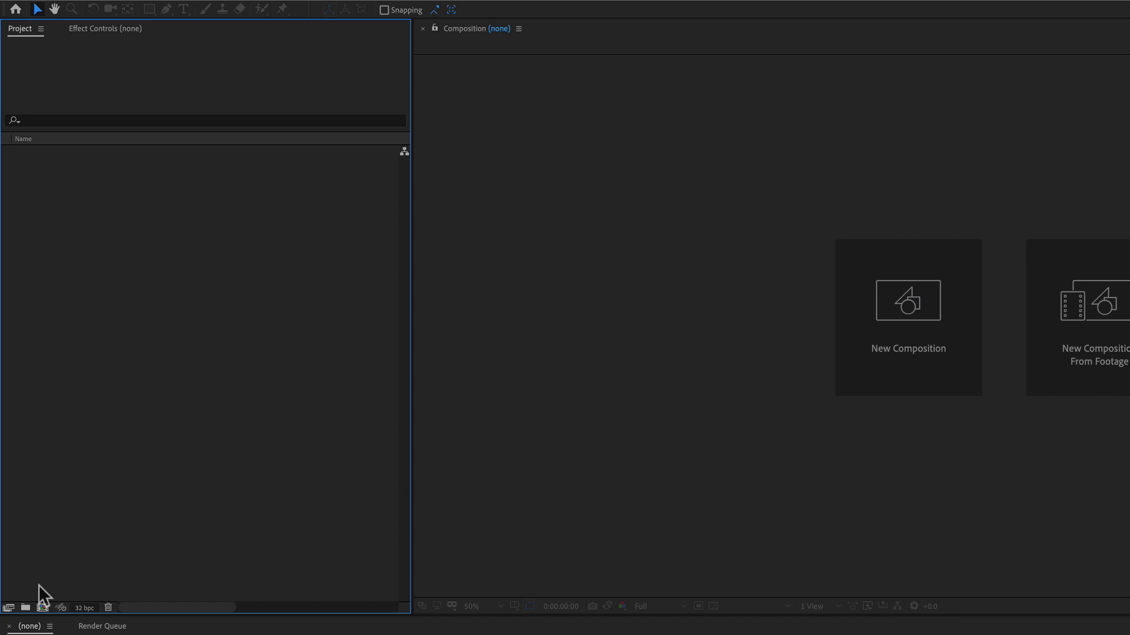
pyautogui.click(26, 607)
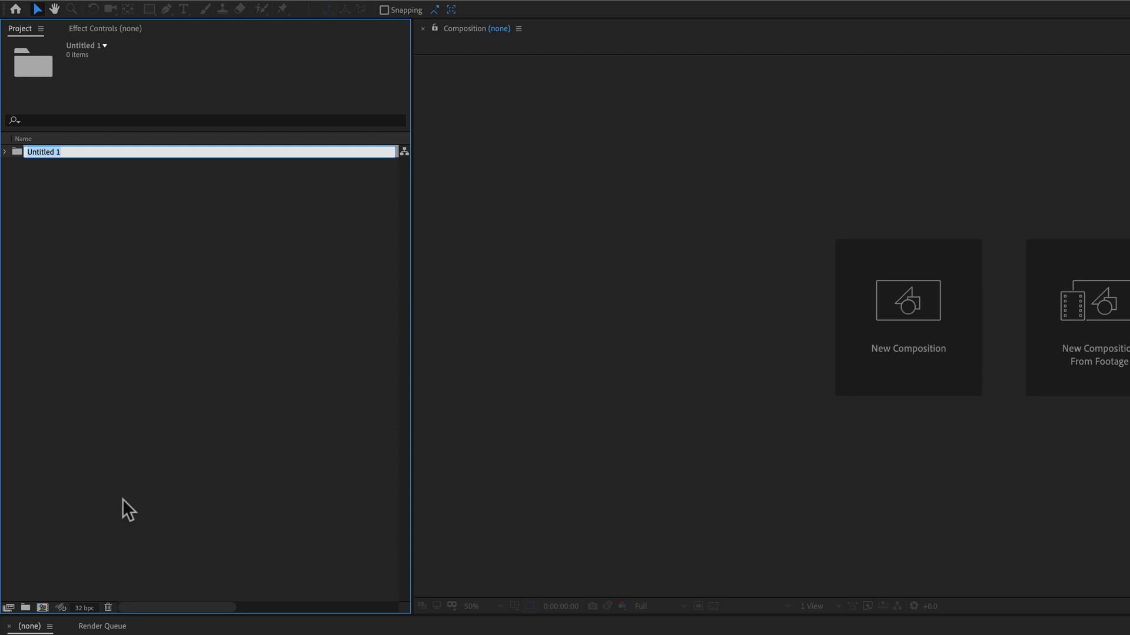
pyautogui.write('Output')
pyautogui.press('Return')
pyautogui.click(136, 440)
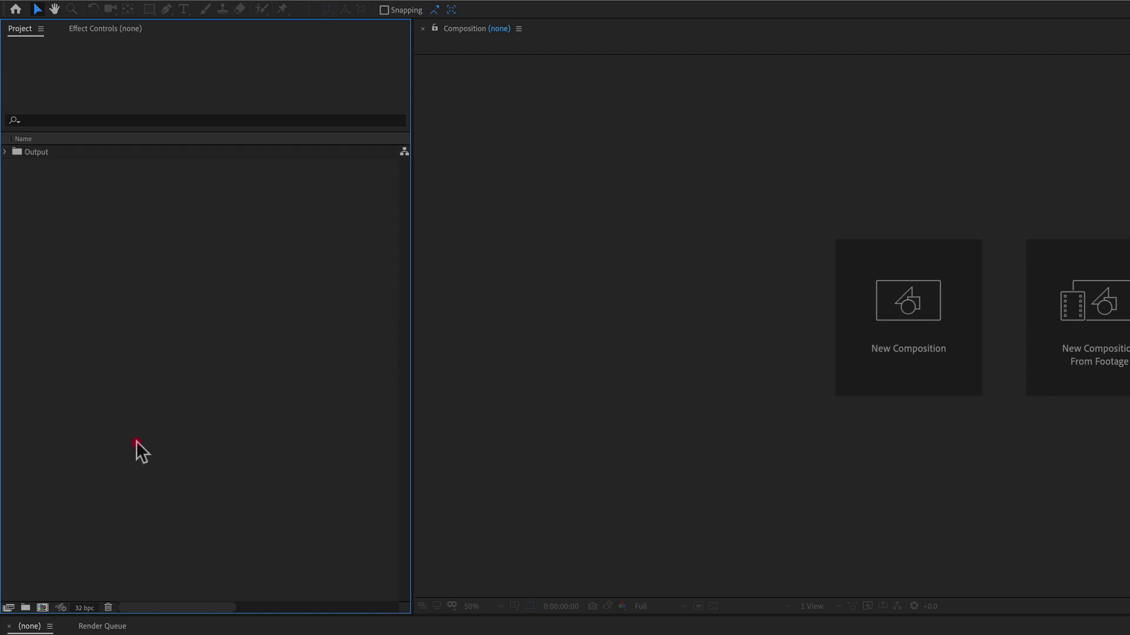
pyautogui.click(25, 607)
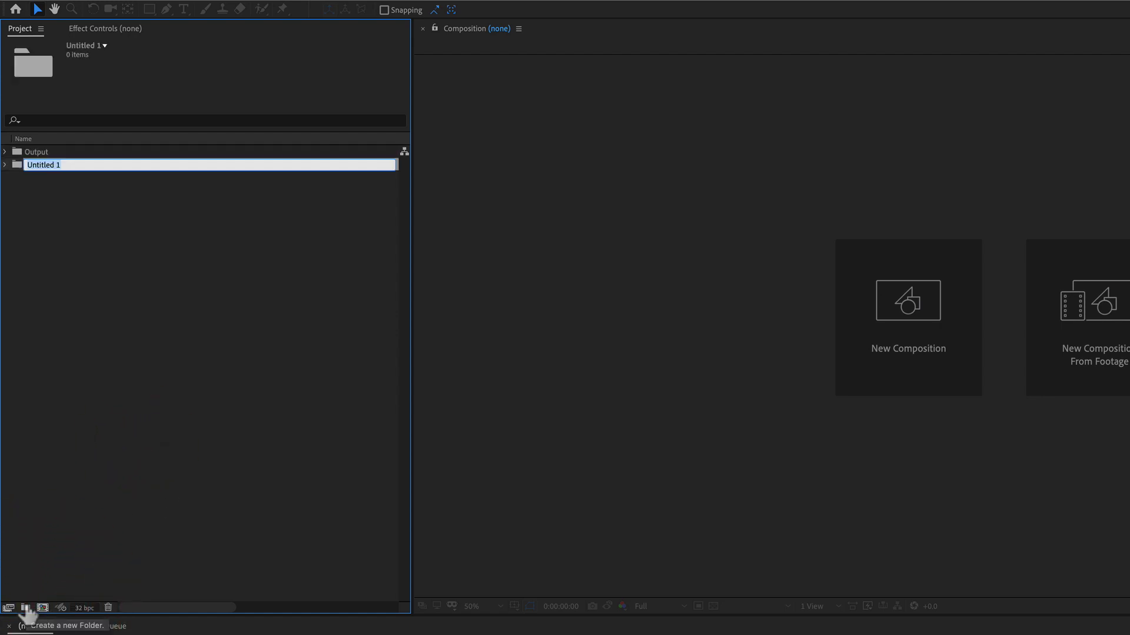
pyautogui.write('Comps')
pyautogui.press('Return')
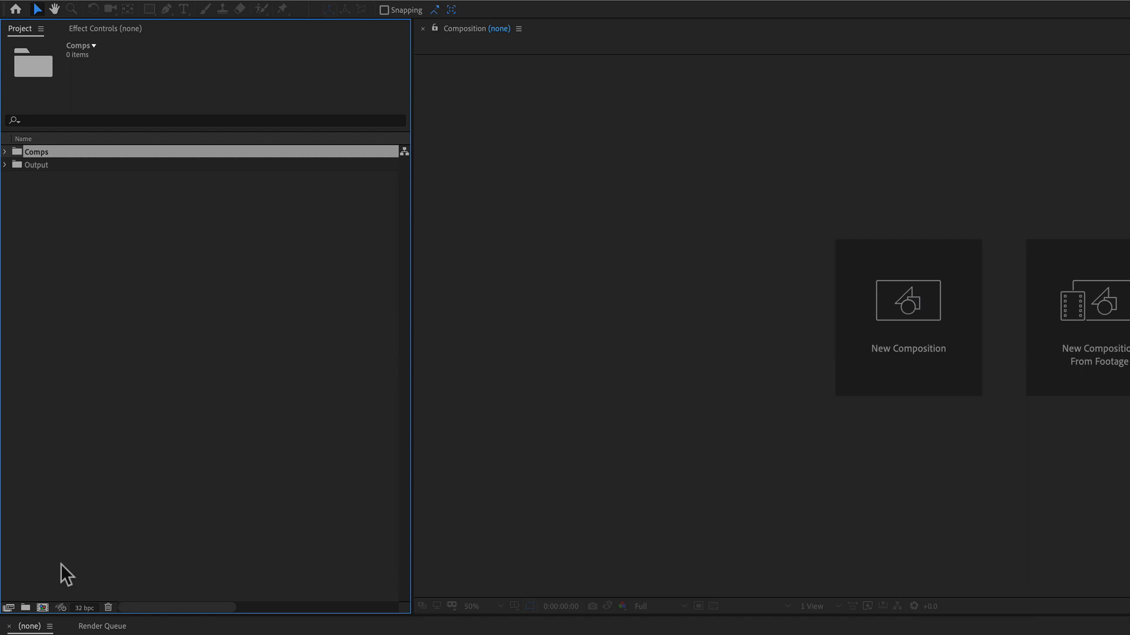
# Add PC's and Working subfolders inside the Comps folder.
pyautogui.click(5, 152)
pyautogui.click(25, 607)
pyautogui.write('P')
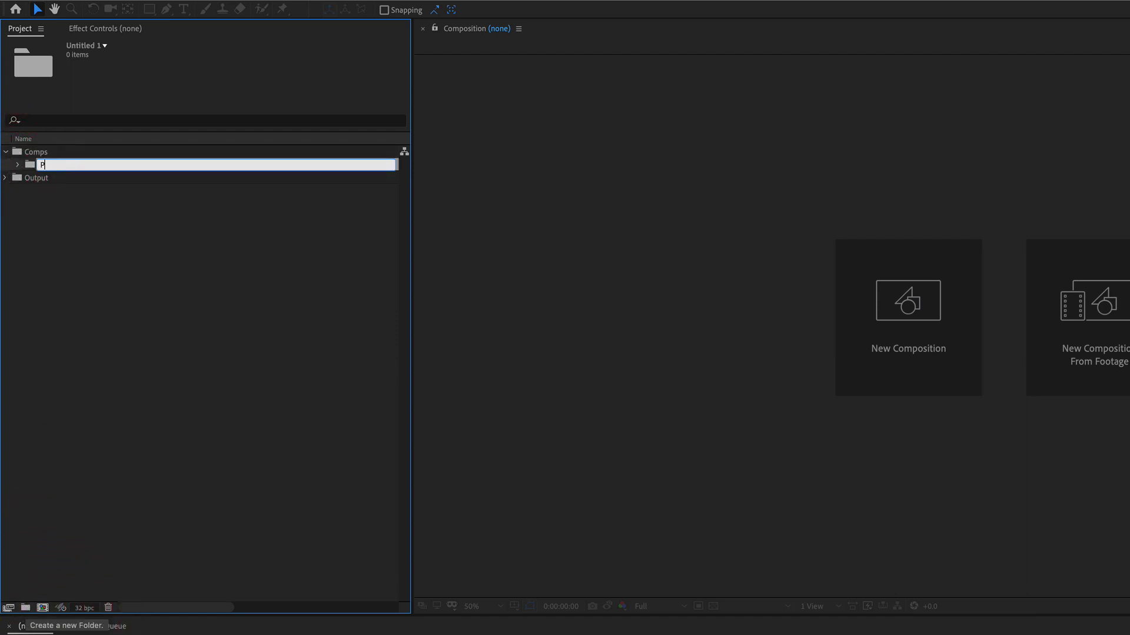
pyautogui.write("C's")
pyautogui.press('Return')
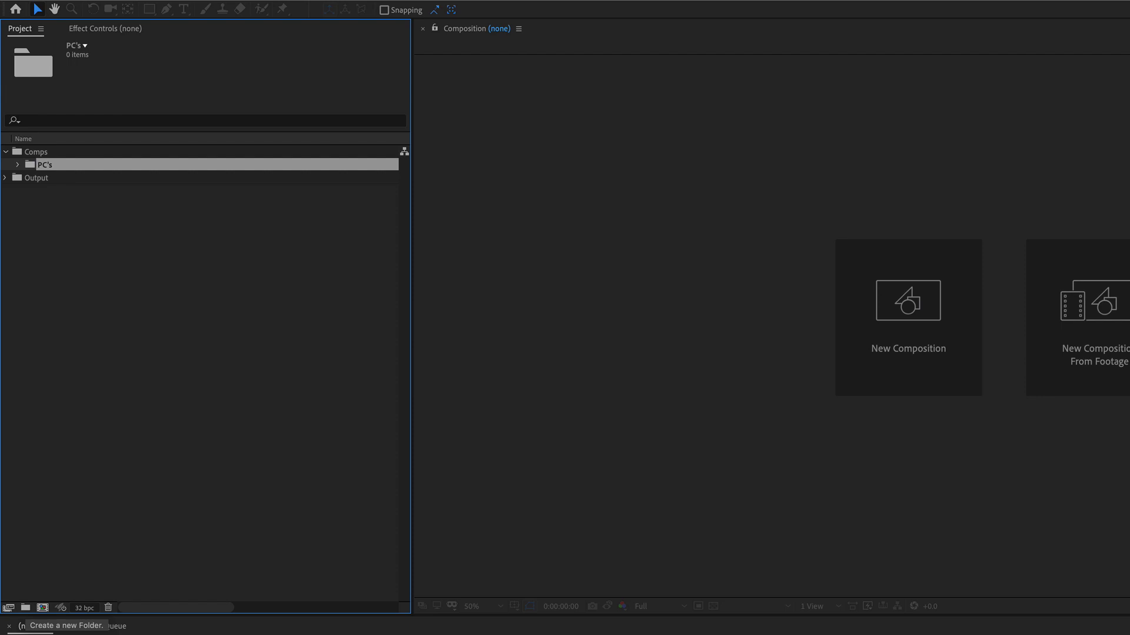
pyautogui.click(40, 153)
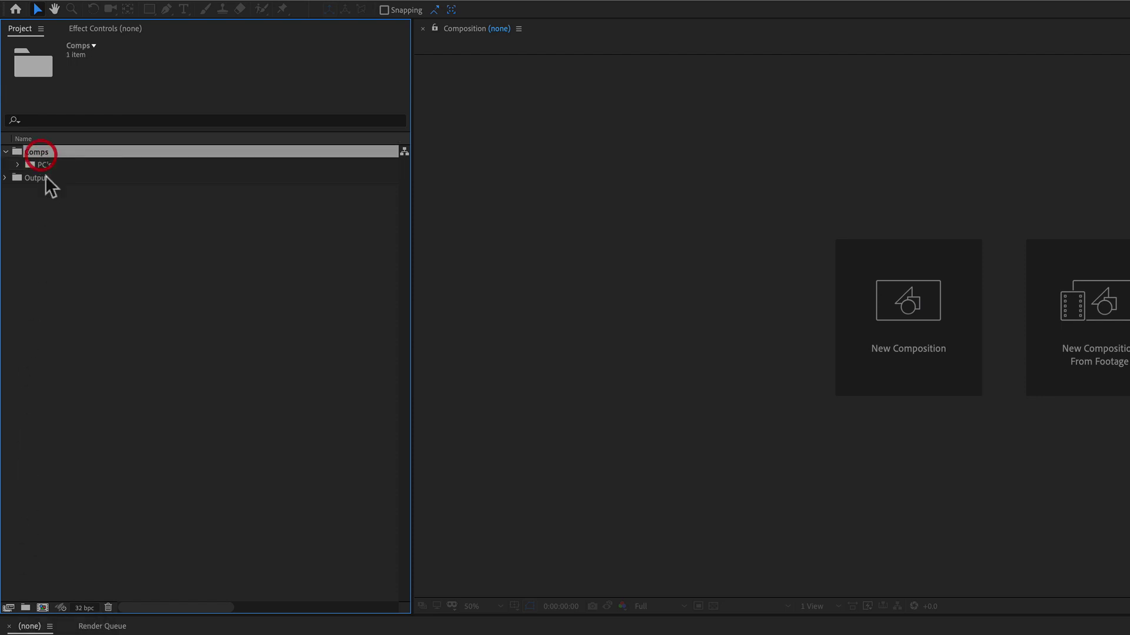
pyautogui.click(26, 608)
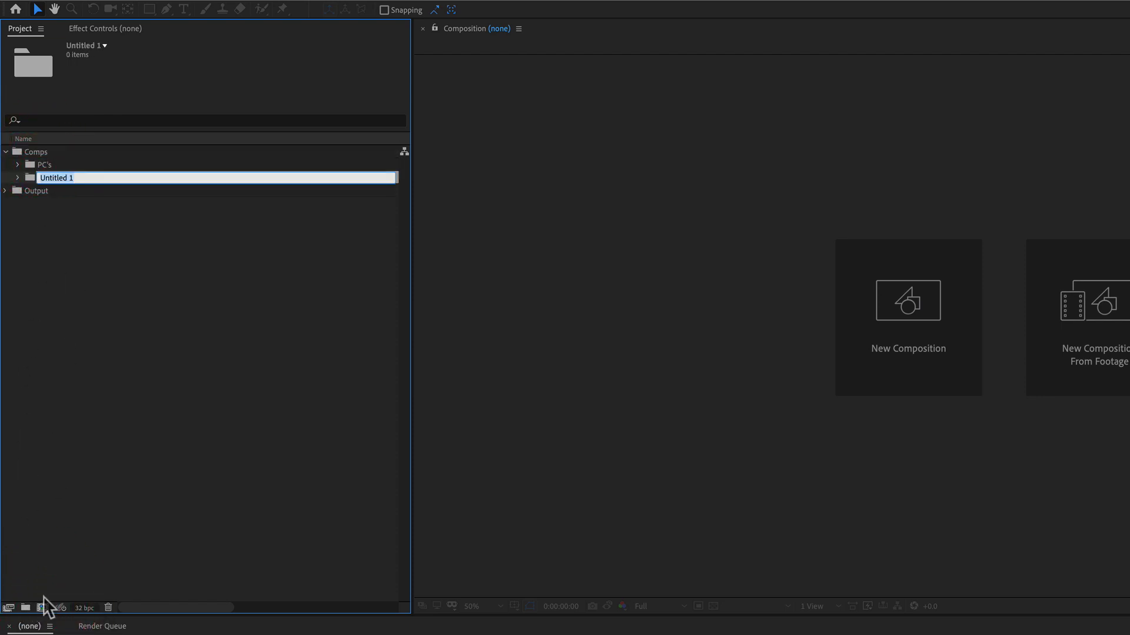
pyautogui.write('Working')
pyautogui.press('Return')
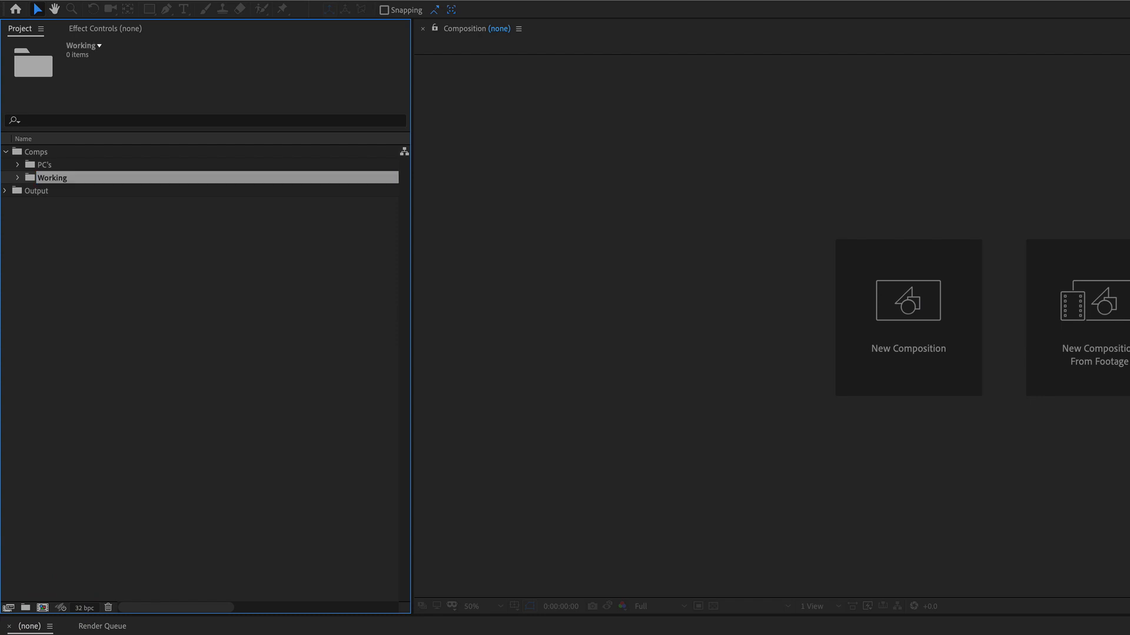
pyautogui.click(44, 152)
pyautogui.click(67, 245)
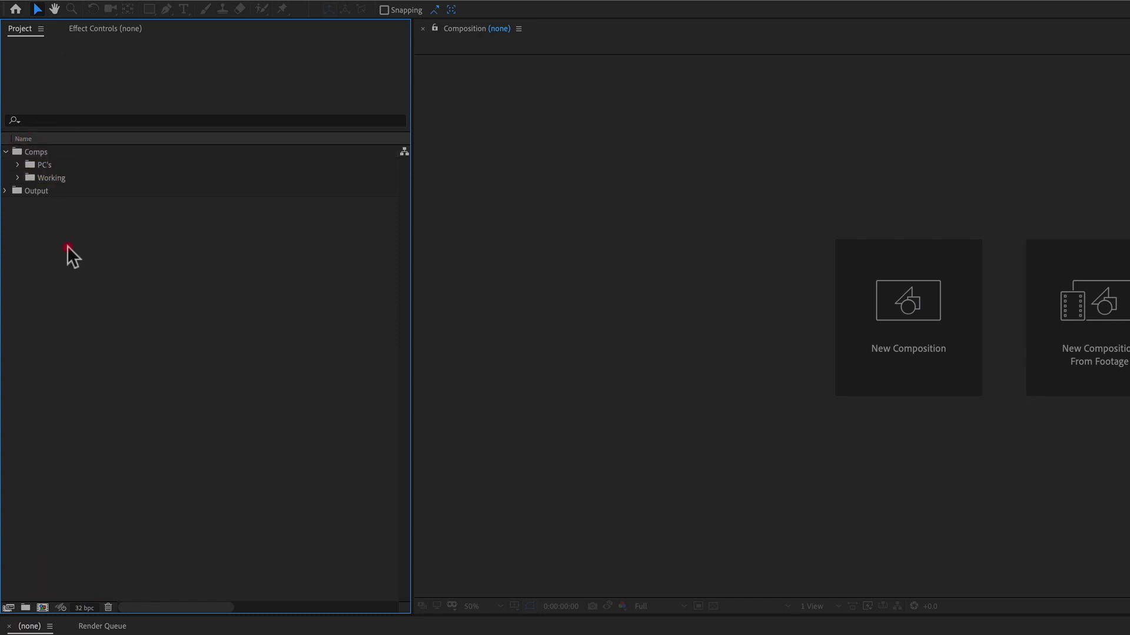
# Create a top-level Assets folder with a Footage folder inside it.
pyautogui.click(25, 607)
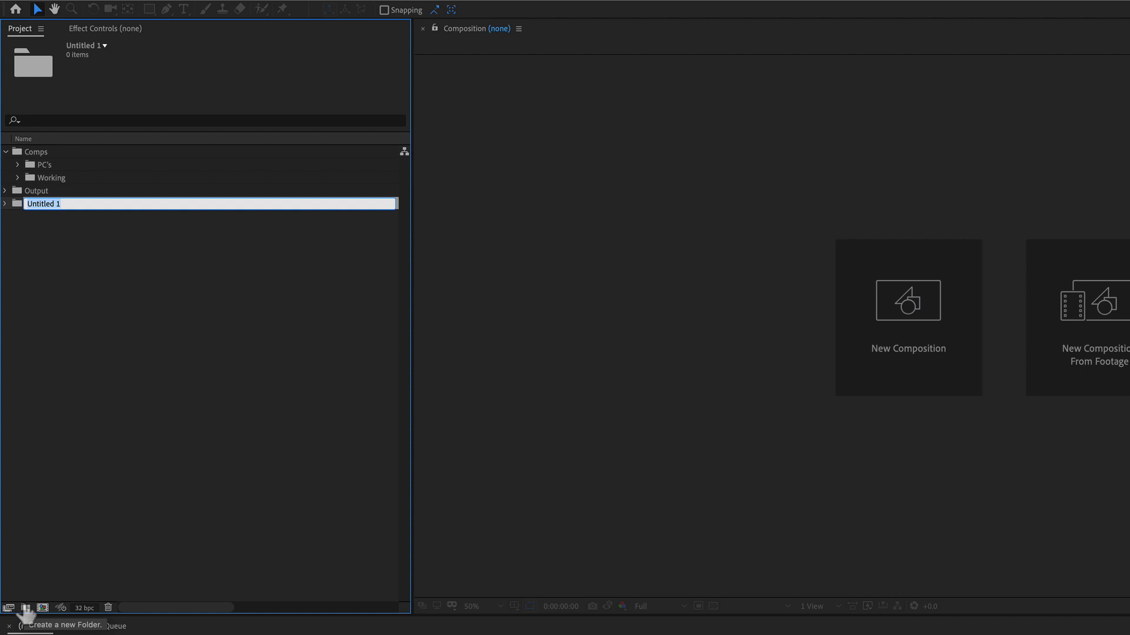
pyautogui.write('Assets')
pyautogui.press('Return')
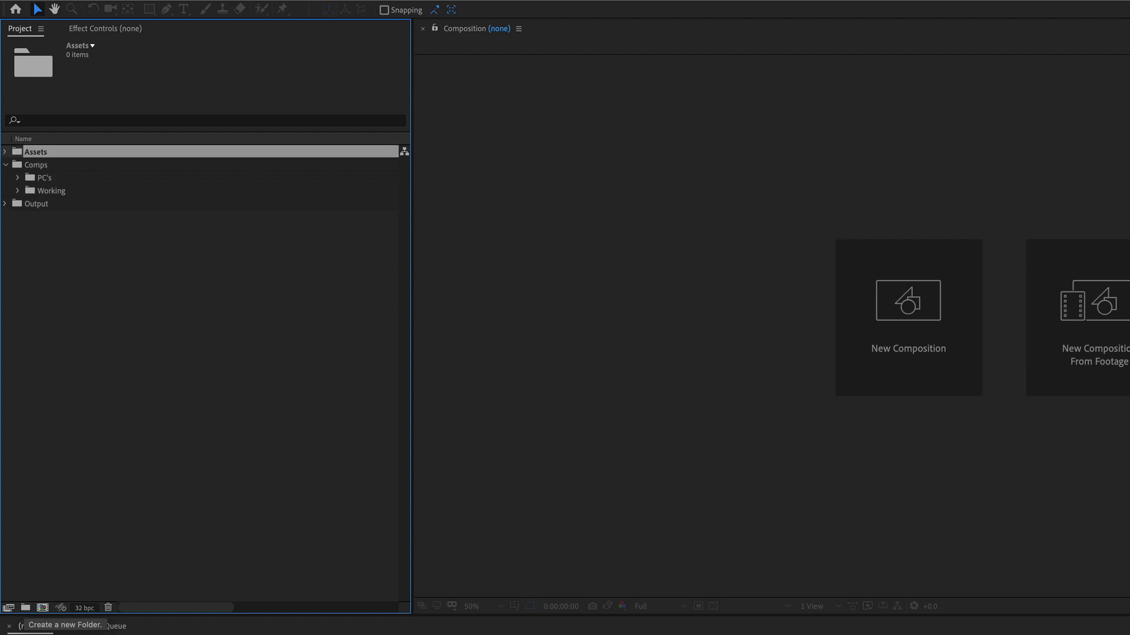
pyautogui.click(26, 608)
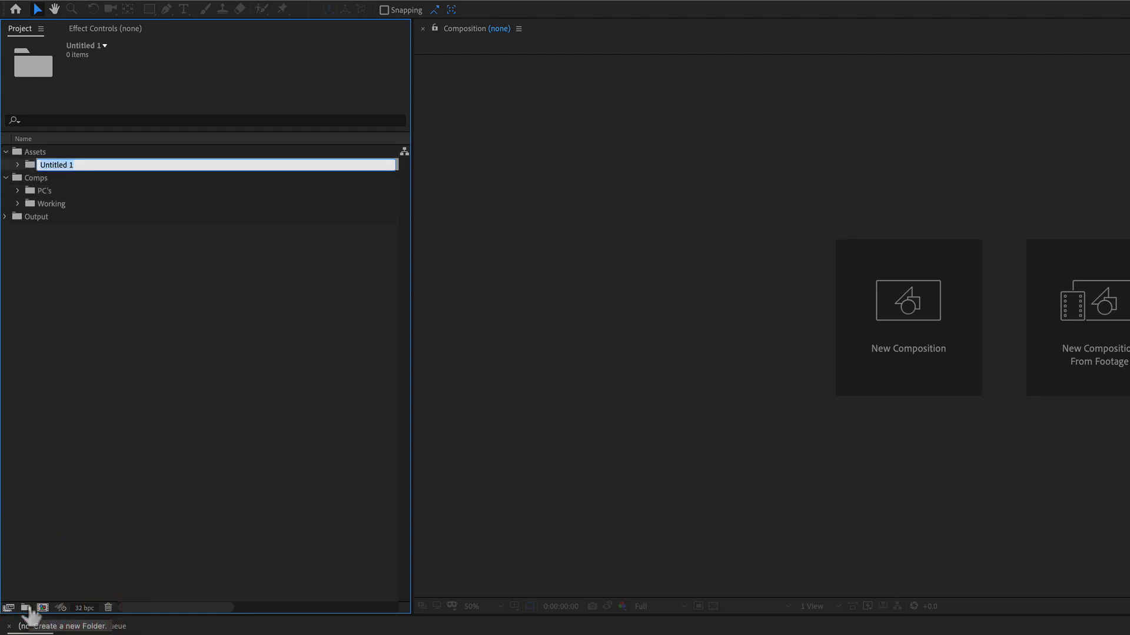
pyautogui.write('Footage')
pyautogui.press('Return')
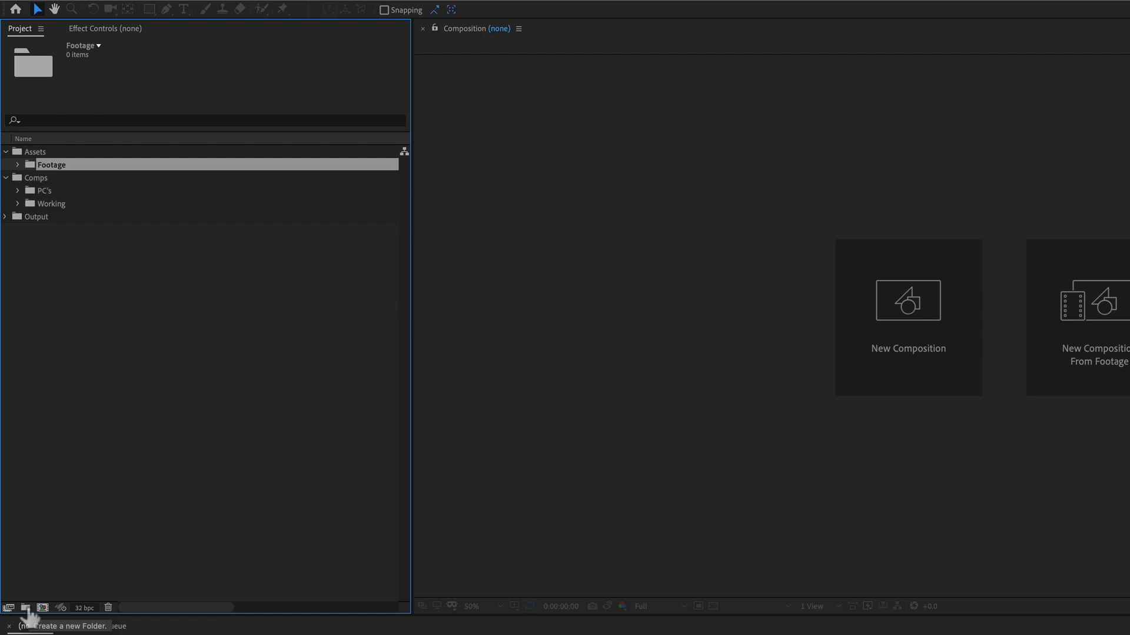
# Add Pre Render and Proxies subfolders inside the Footage folder.
pyautogui.click(26, 608)
pyautogui.write('Pr')
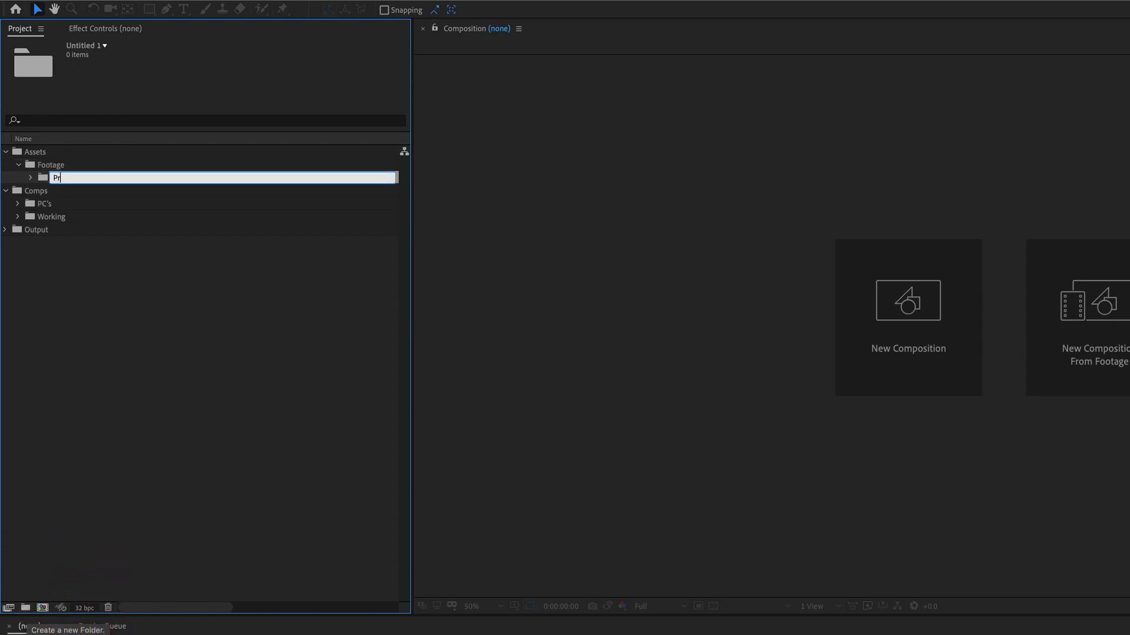
pyautogui.write('e Render')
pyautogui.press('Return')
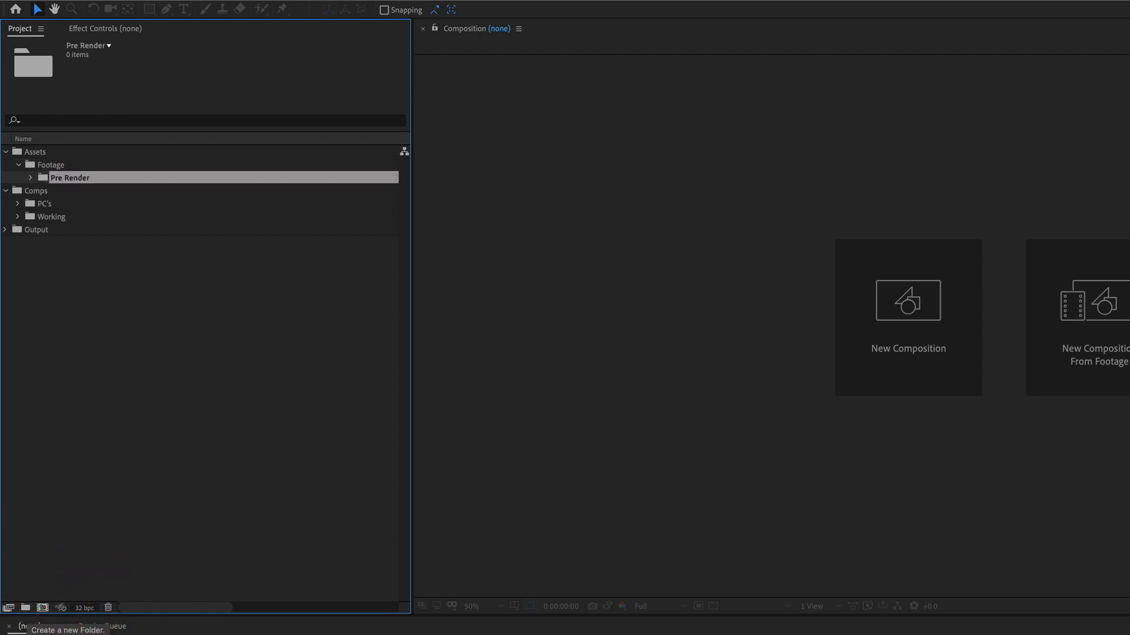
pyautogui.click(50, 165)
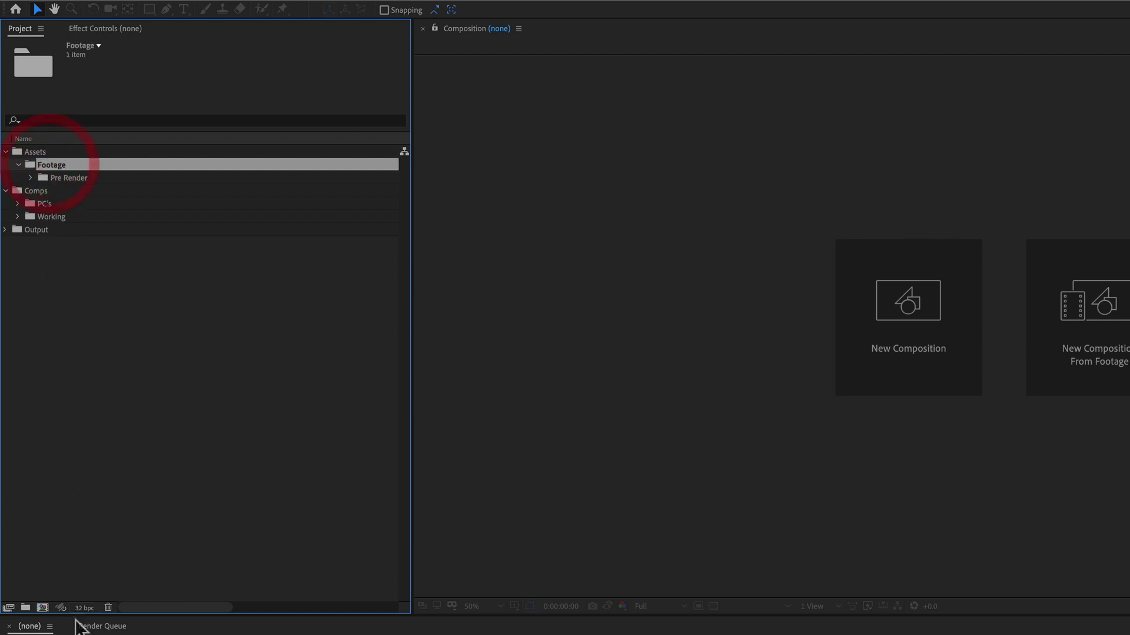
pyautogui.click(26, 608)
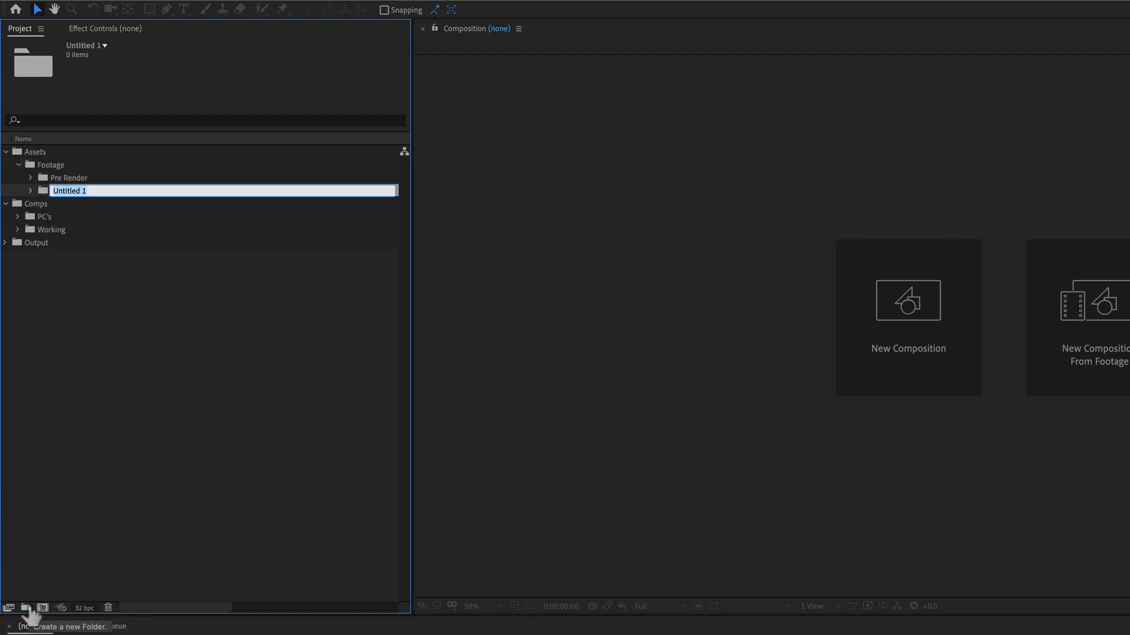
pyautogui.write('Proxies')
pyautogui.press('Return')
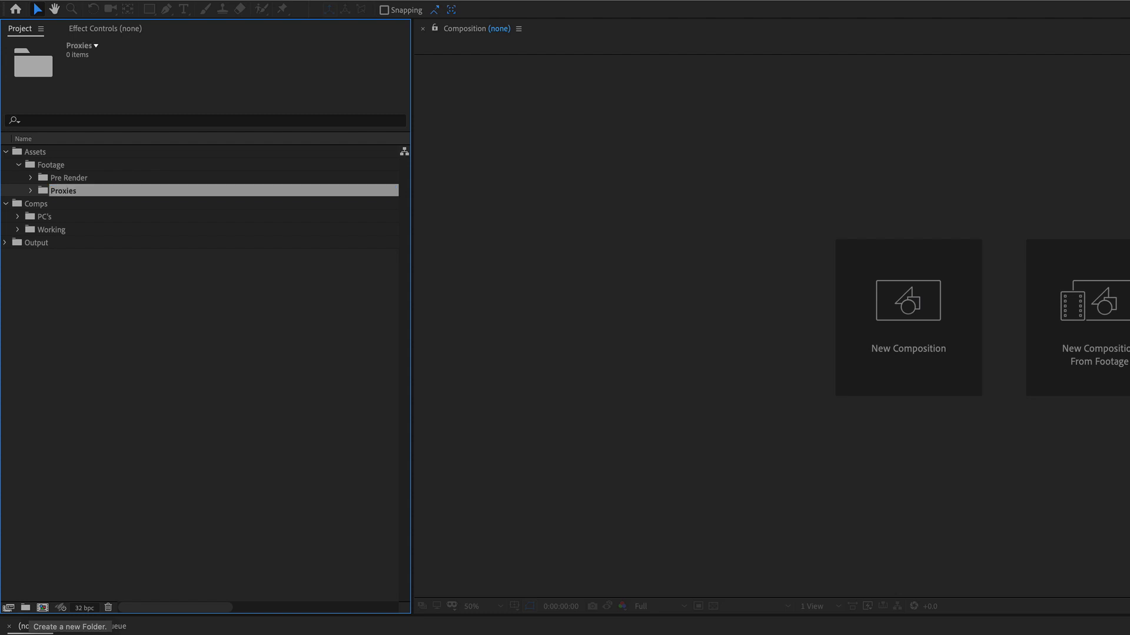
# Add Raster and Vector subfolders inside the Assets folder.
pyautogui.click(40, 152)
pyautogui.click(26, 608)
pyautogui.write('R')
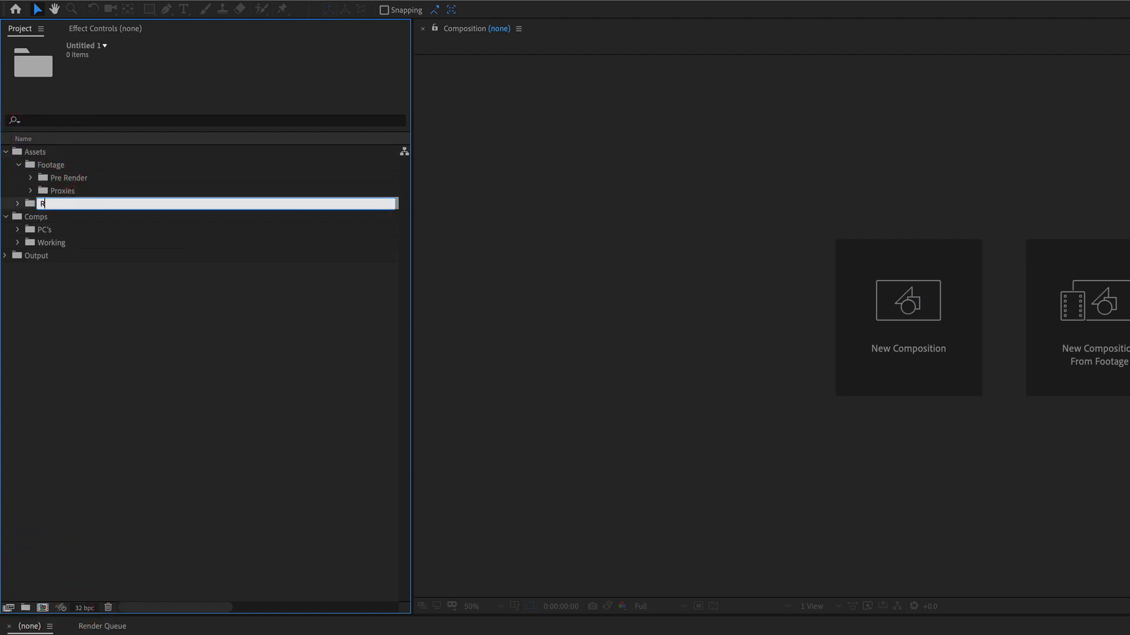
pyautogui.write('aster')
pyautogui.press('Return')
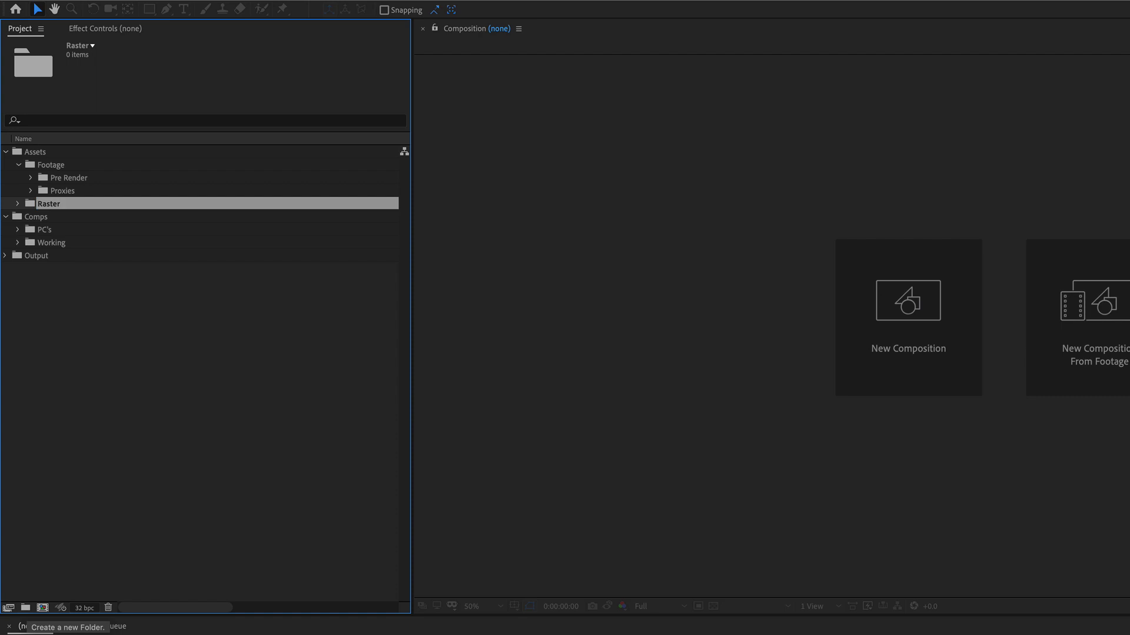
pyautogui.click(41, 152)
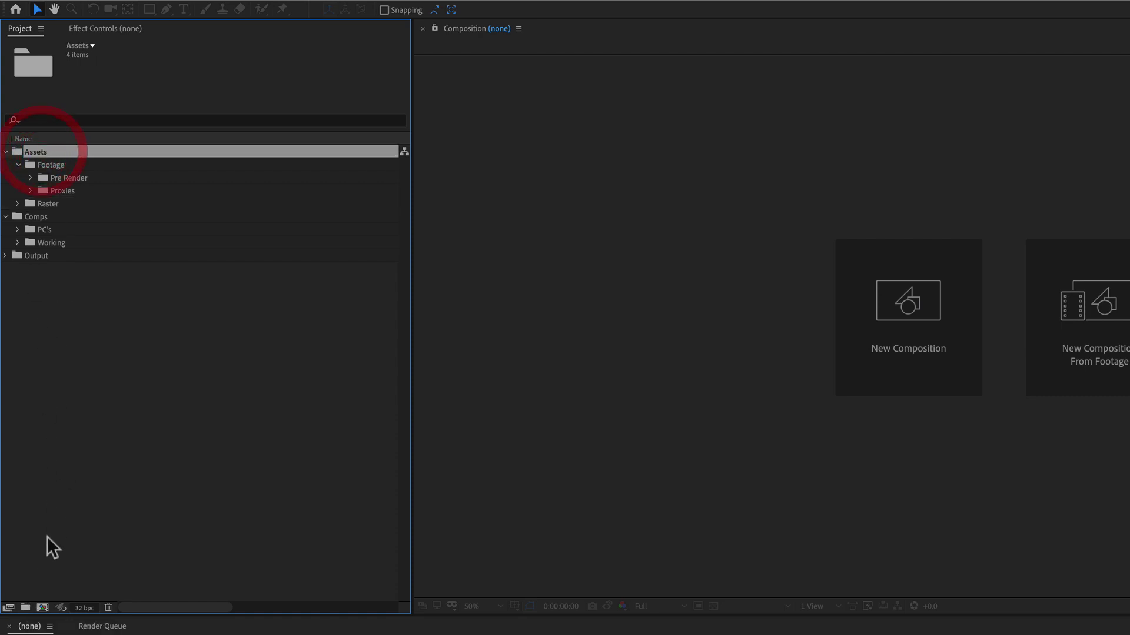
pyautogui.click(26, 608)
pyautogui.write('Vector')
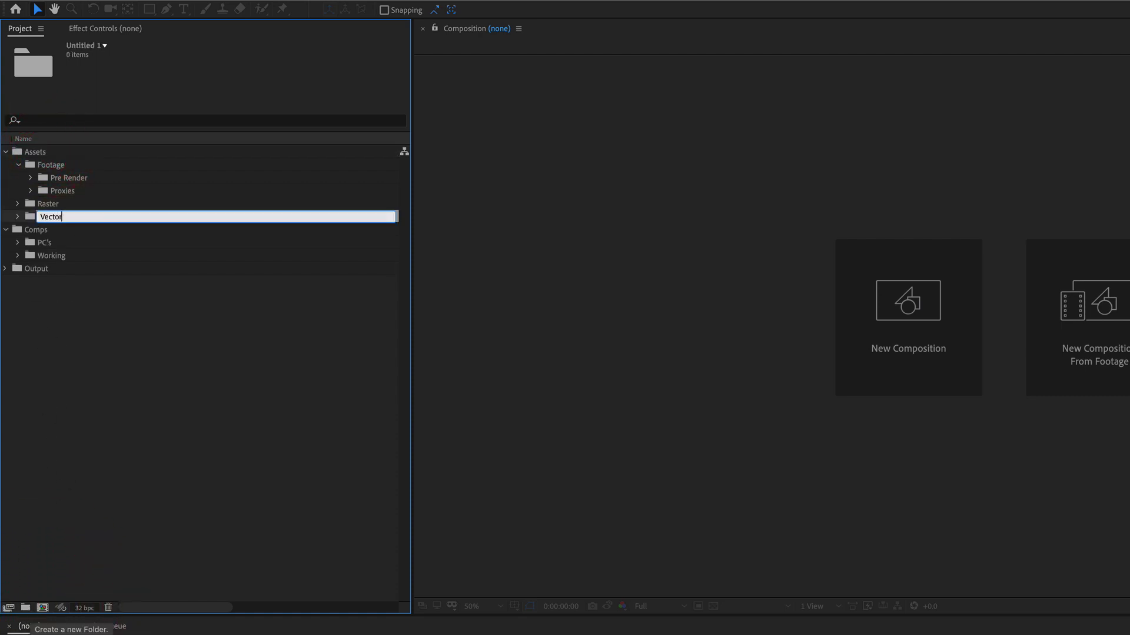
pyautogui.press('Return')
pyautogui.click(110, 470)
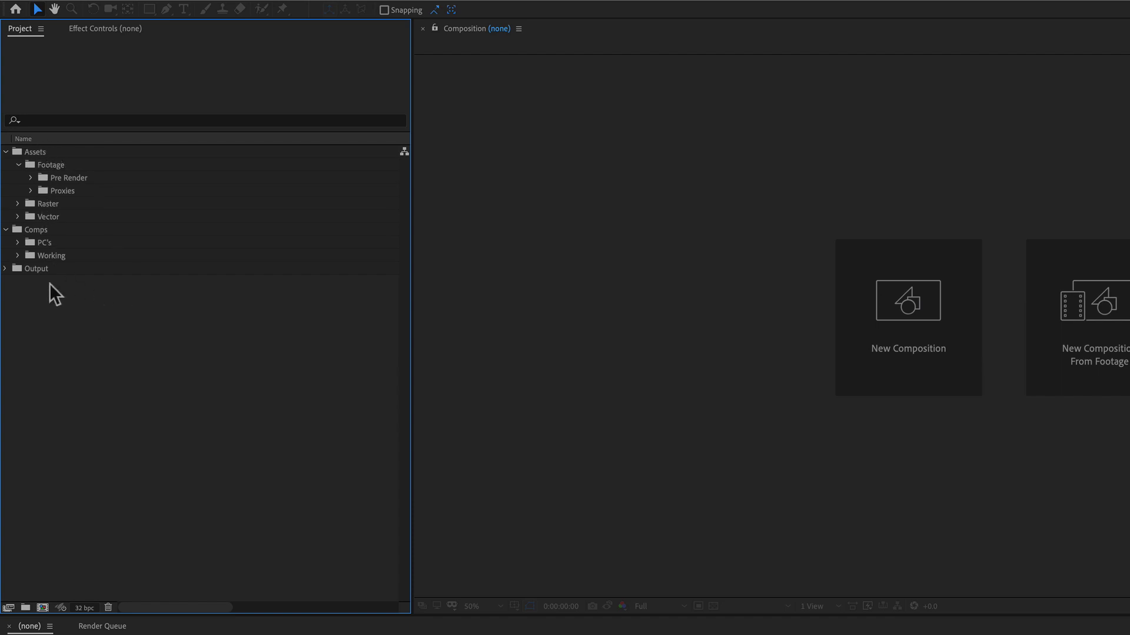
# Select the empty Output folder in the Project panel as the comp destination.
pyautogui.click(37, 268)
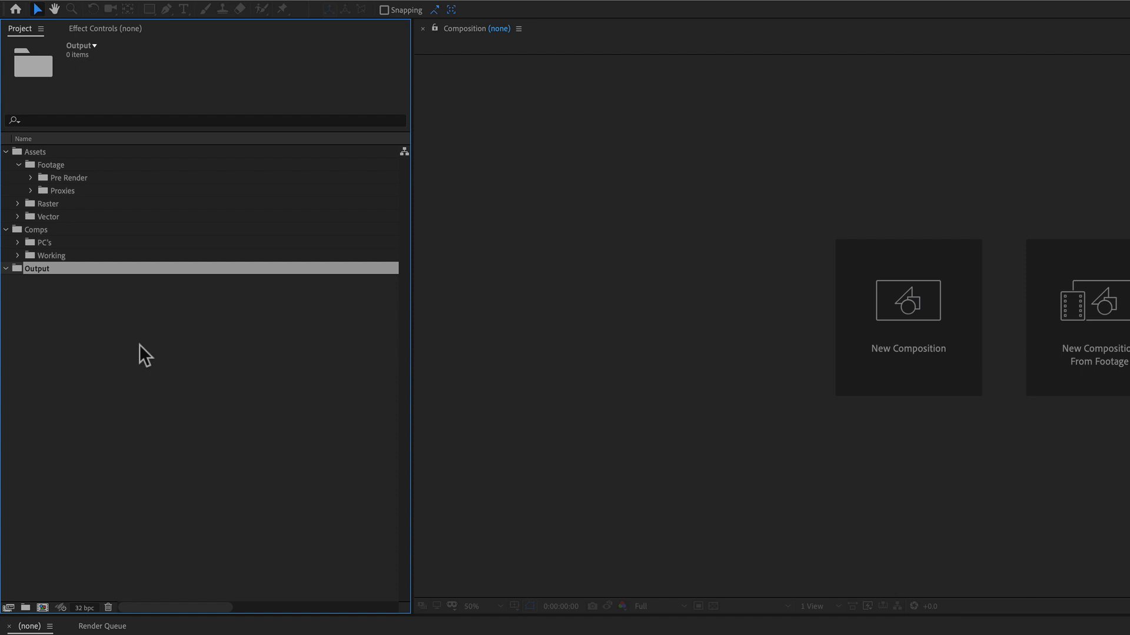
# Create an HDTV 1080 24 composition named Output with a 0:00:10:00 duration.
pyautogui.click(43, 609)
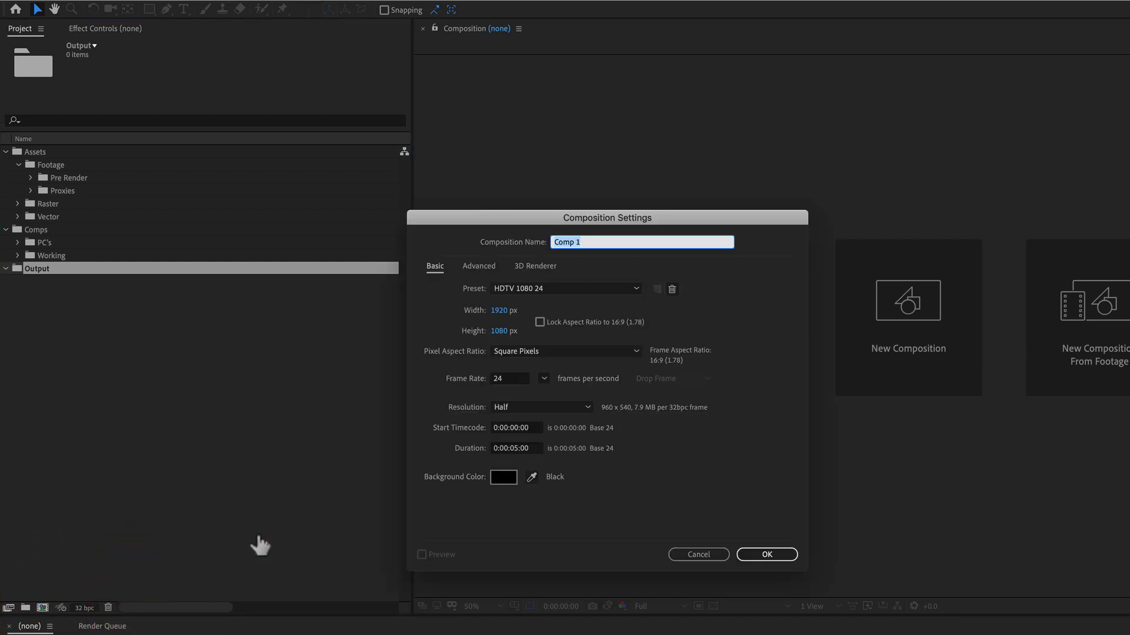
pyautogui.write('Output')
pyautogui.moveTo(533, 221); pyautogui.dragTo(358, 234)
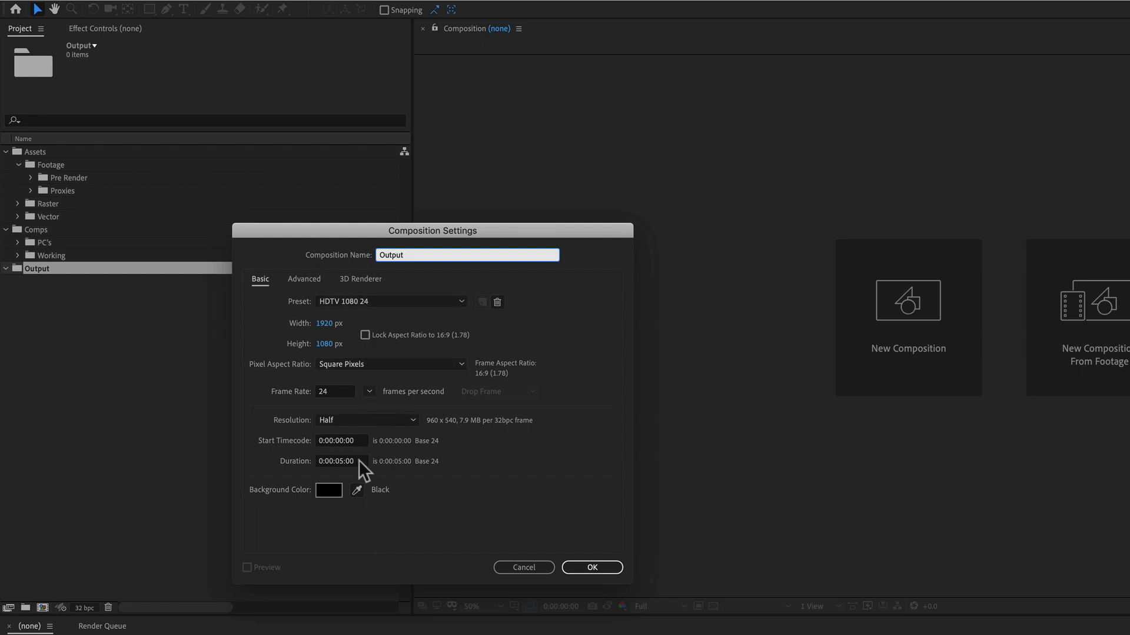
pyautogui.click(339, 462)
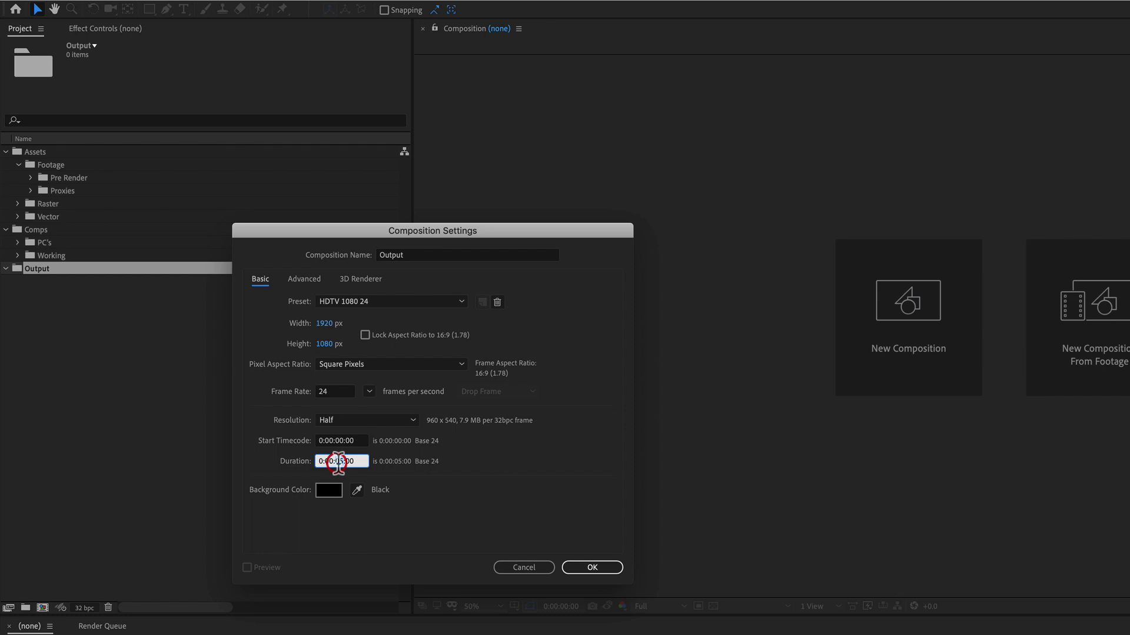
pyautogui.write('10')
pyautogui.click(453, 489)
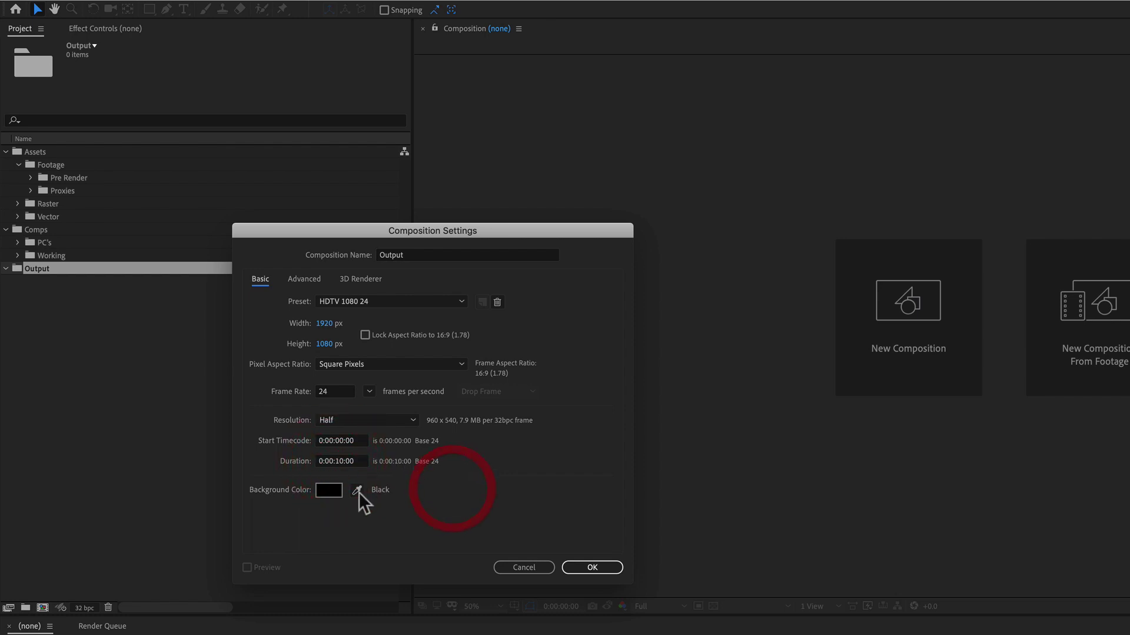
pyautogui.click(587, 566)
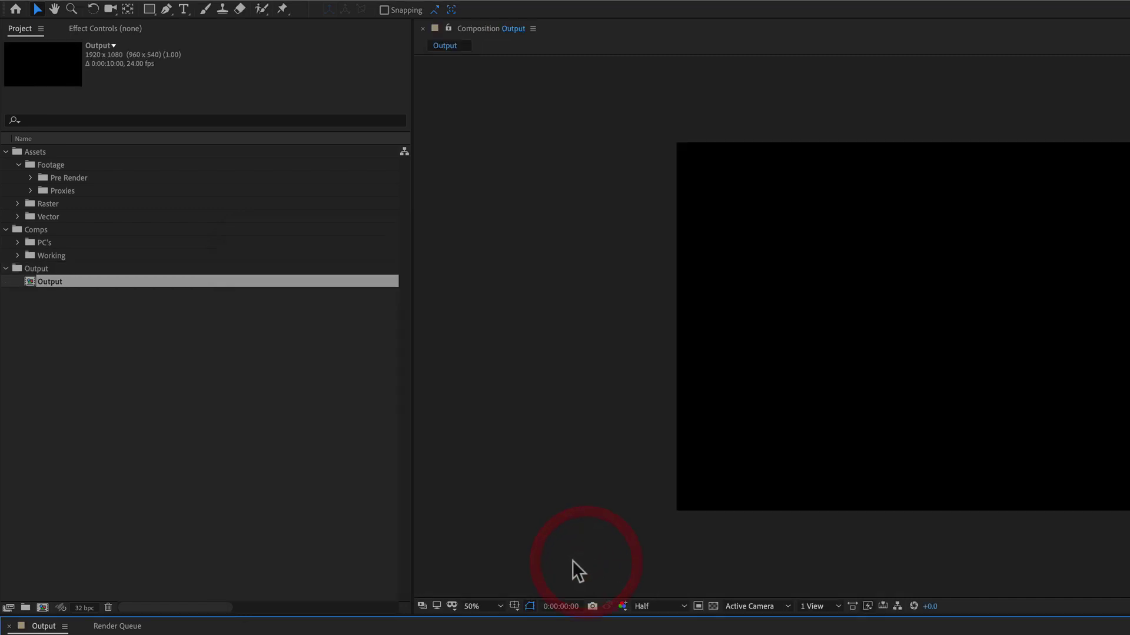
# Save the project to the Desktop as AE Project File CC (14.x).aep.
pyautogui.click(112, 371)
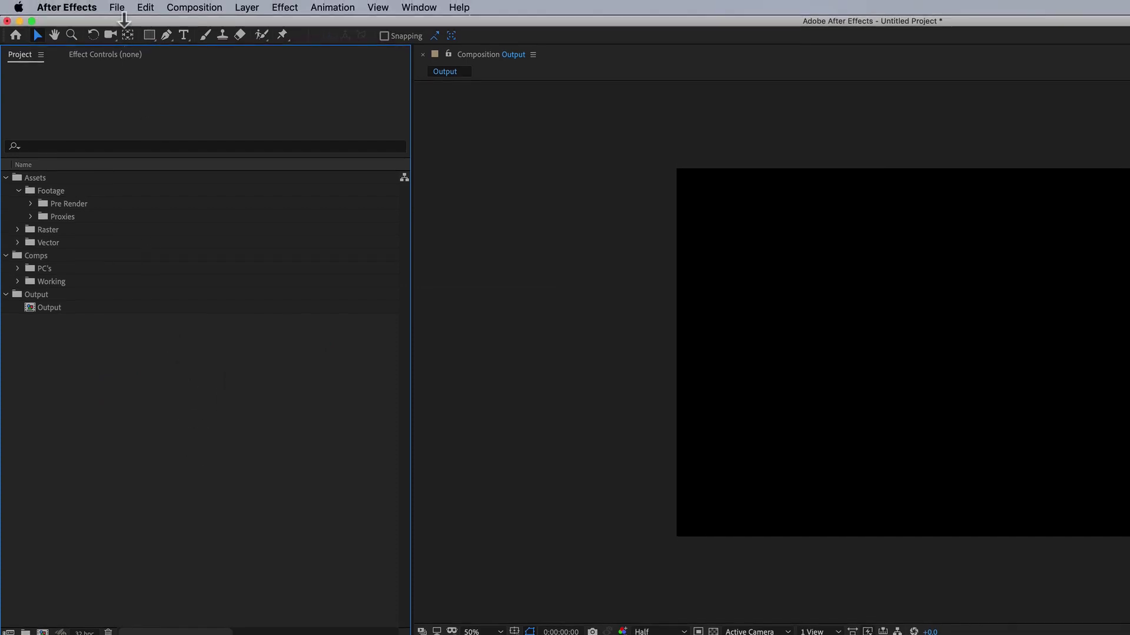
pyautogui.click(117, 7)
pyautogui.moveTo(142, 135)
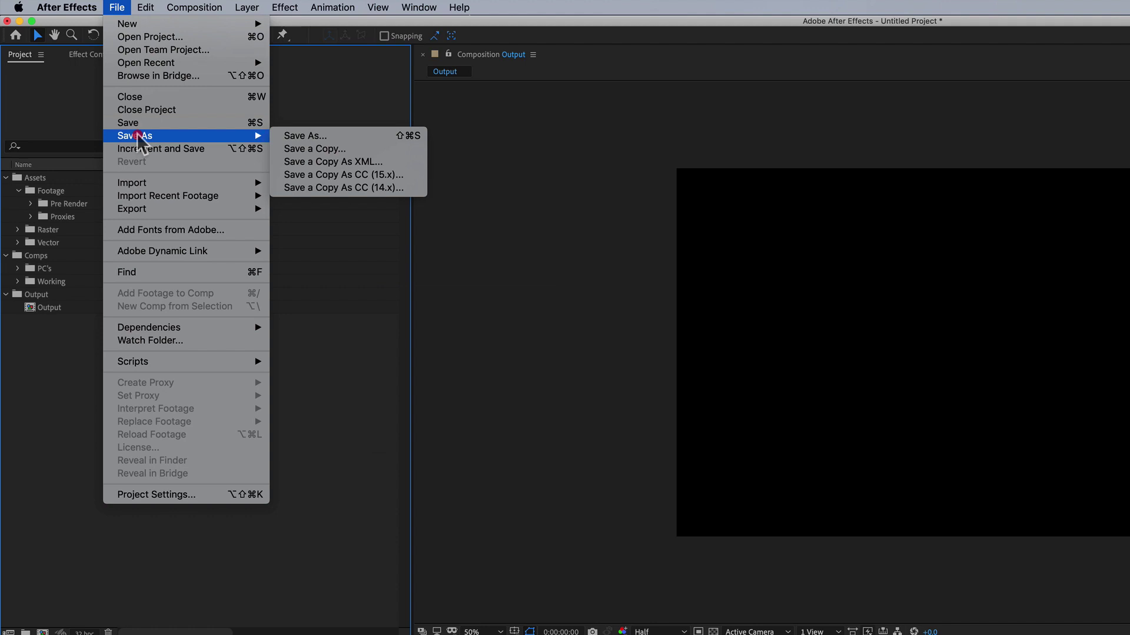
pyautogui.click(306, 136)
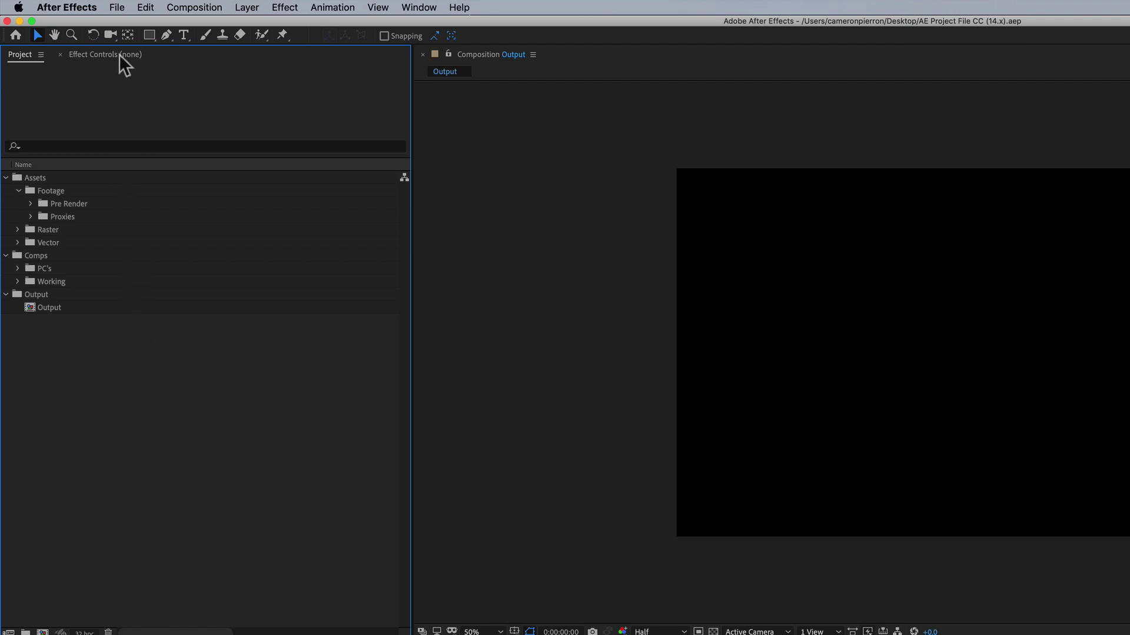
# Enable New Project loads template in Preferences, choosing AE Project File CC.aep as the template.
pyautogui.click(84, 5)
pyautogui.moveTo(98, 43)
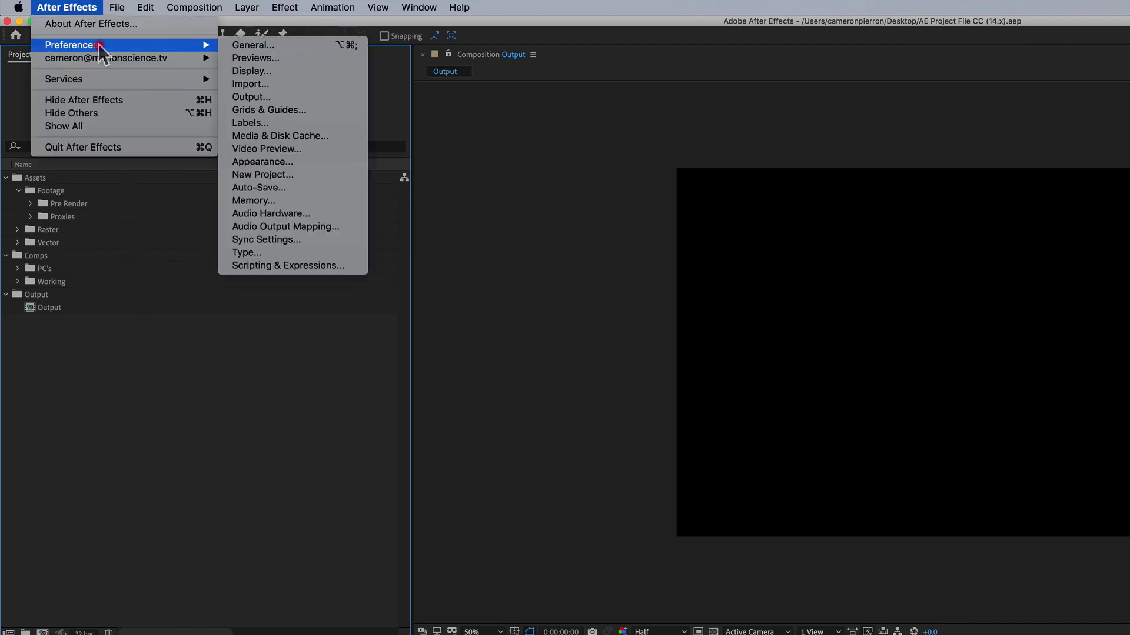
pyautogui.click(263, 47)
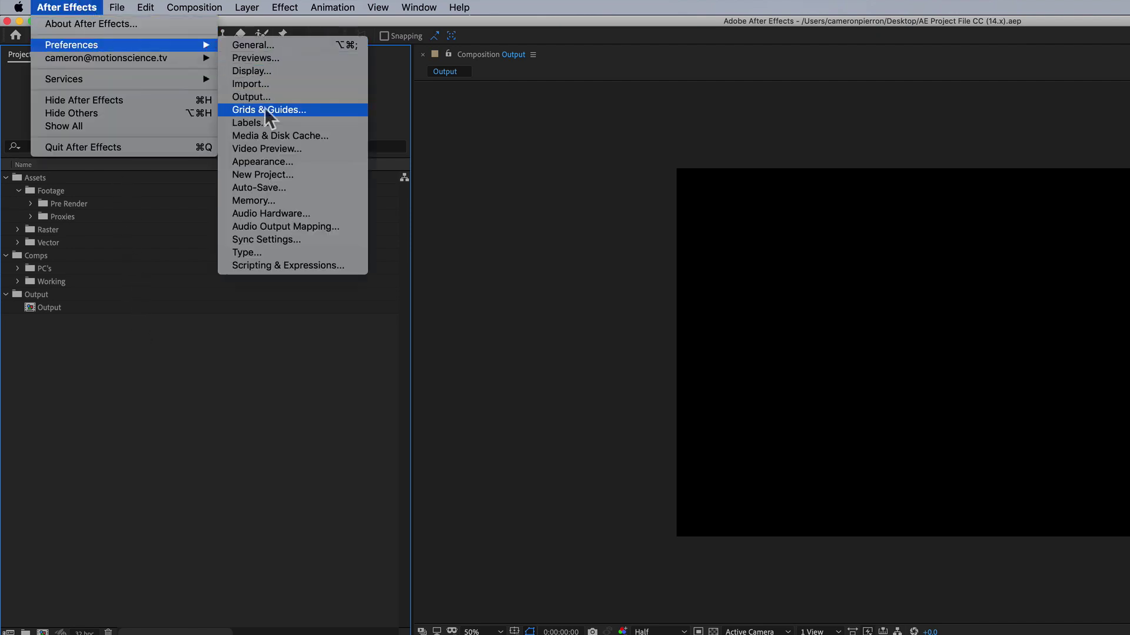
pyautogui.click(272, 173)
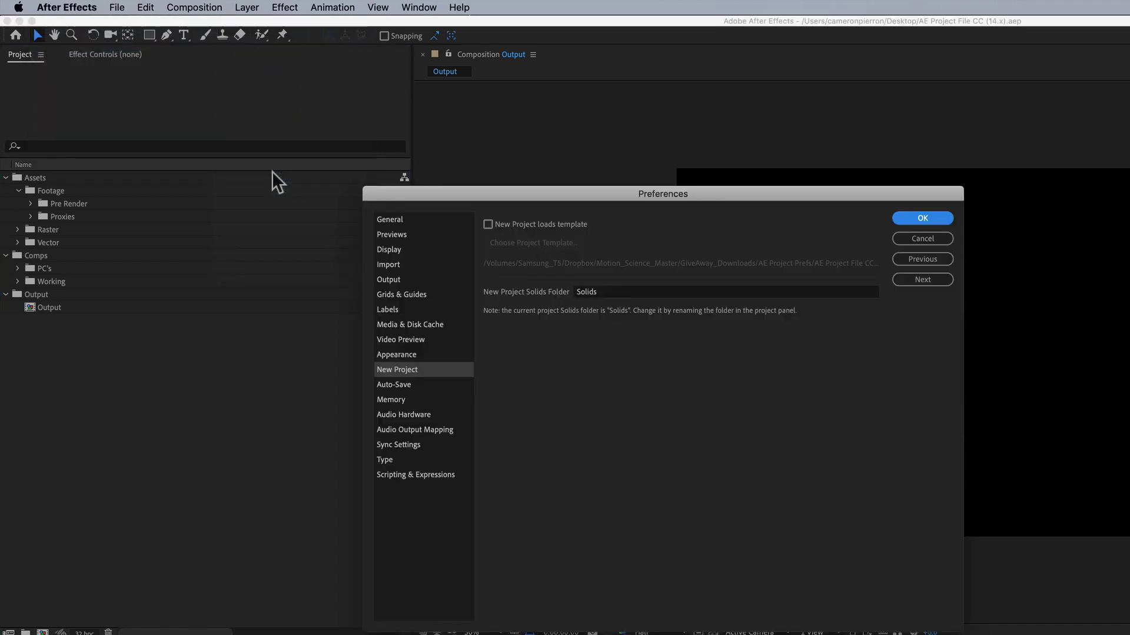
pyautogui.click(489, 224)
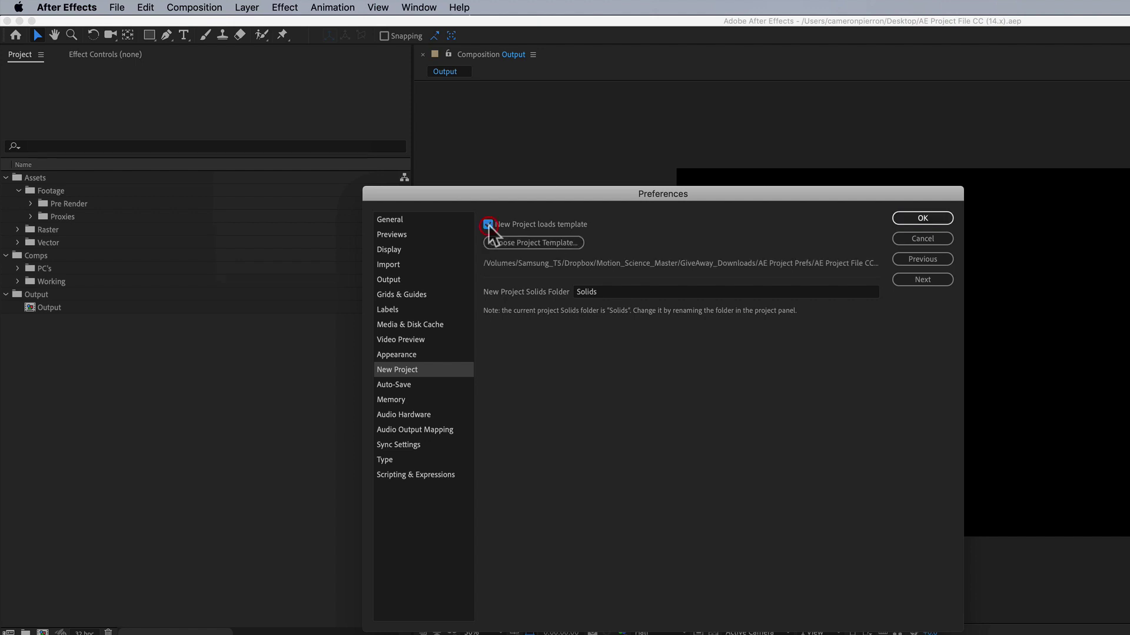
pyautogui.click(539, 243)
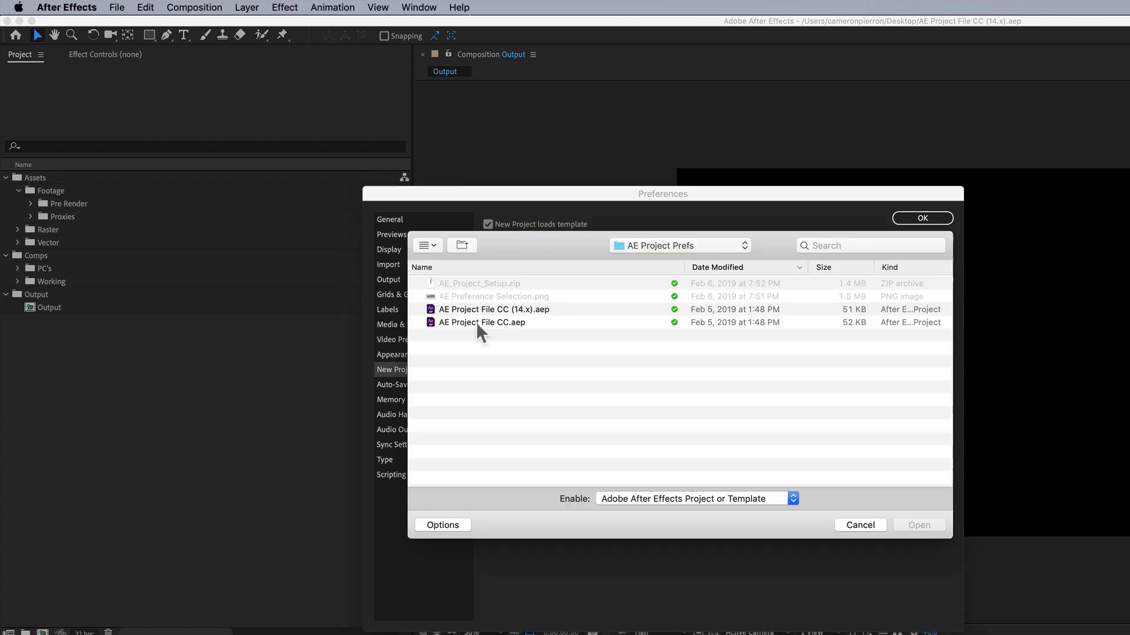
pyautogui.click(479, 323)
pyautogui.click(915, 524)
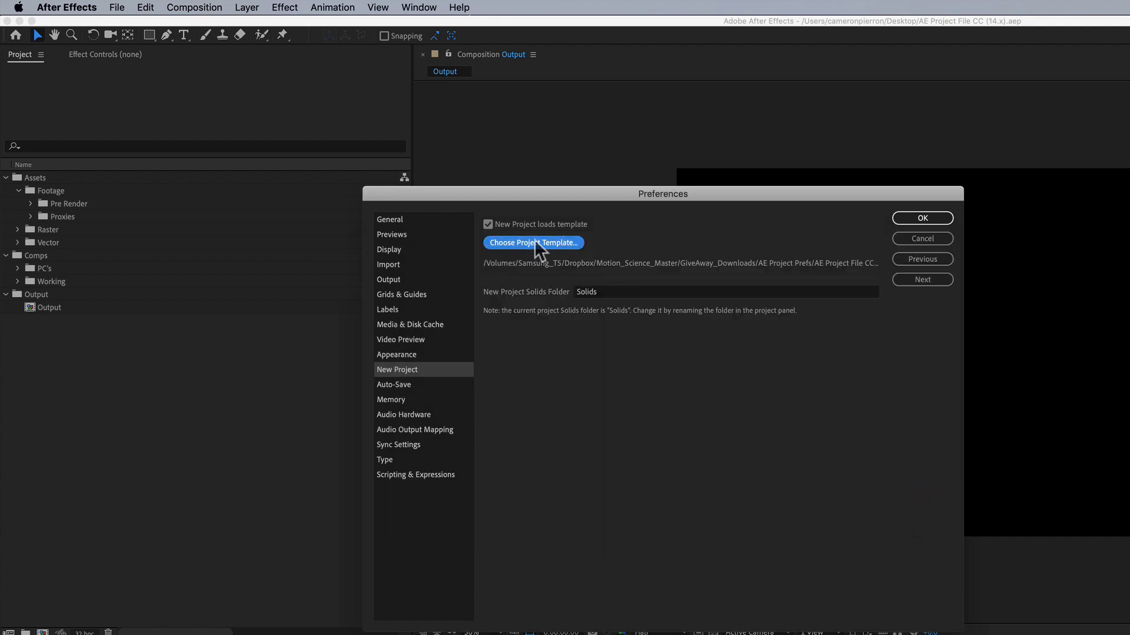
pyautogui.click(926, 218)
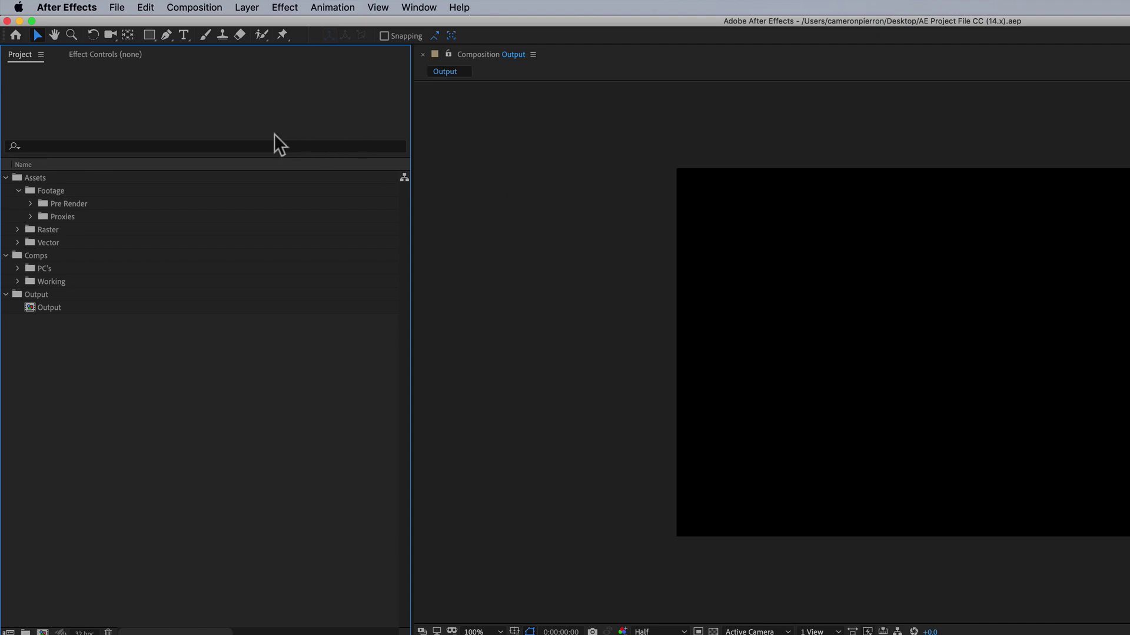
# Quit and relaunch After Effects, then start a new project from the Home screen.
pyautogui.click(78, 6)
pyautogui.click(110, 146)
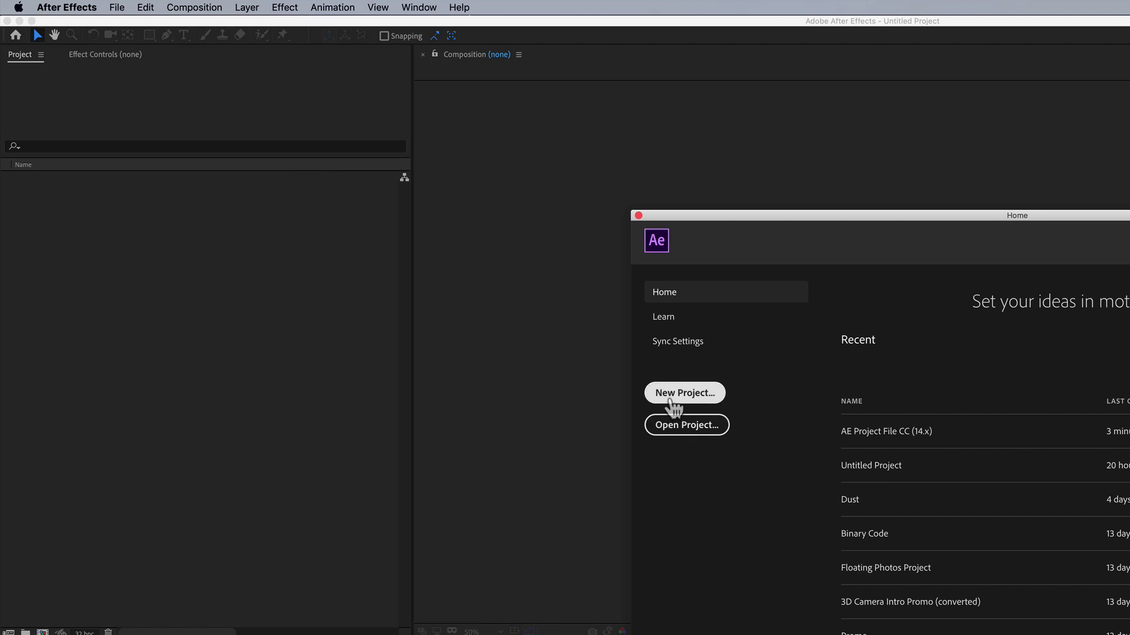
pyautogui.click(670, 398)
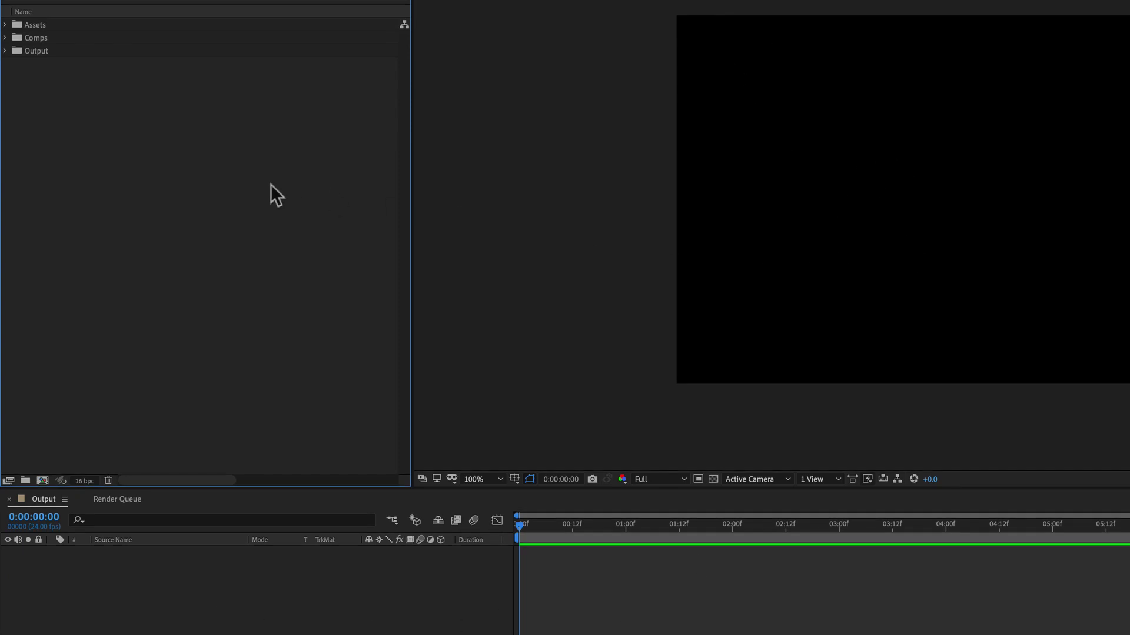
# Expand the Output, Comps and Assets folders to show their contents and the Output comp.
pyautogui.click(5, 51)
pyautogui.doubleClick(36, 65)
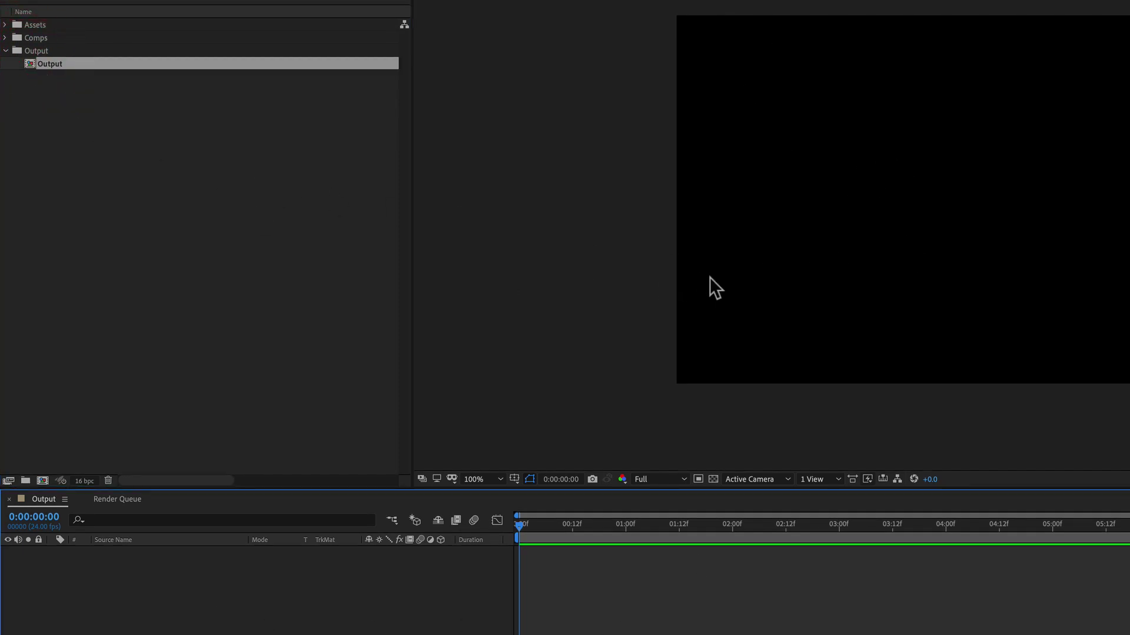
pyautogui.click(7, 38)
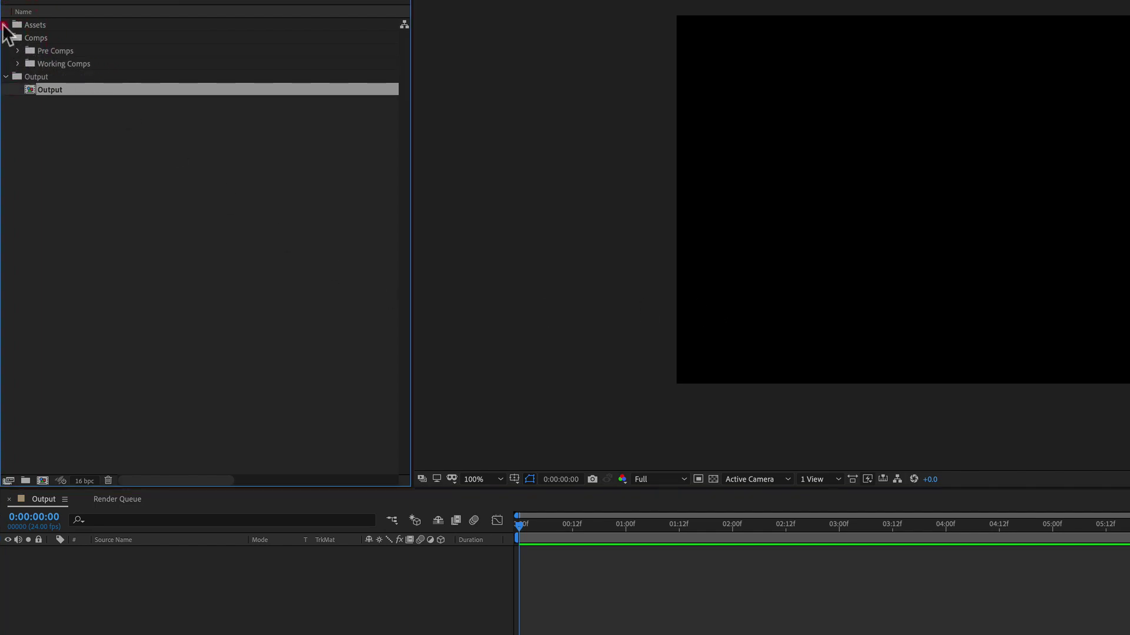
pyautogui.click(6, 25)
pyautogui.click(17, 113)
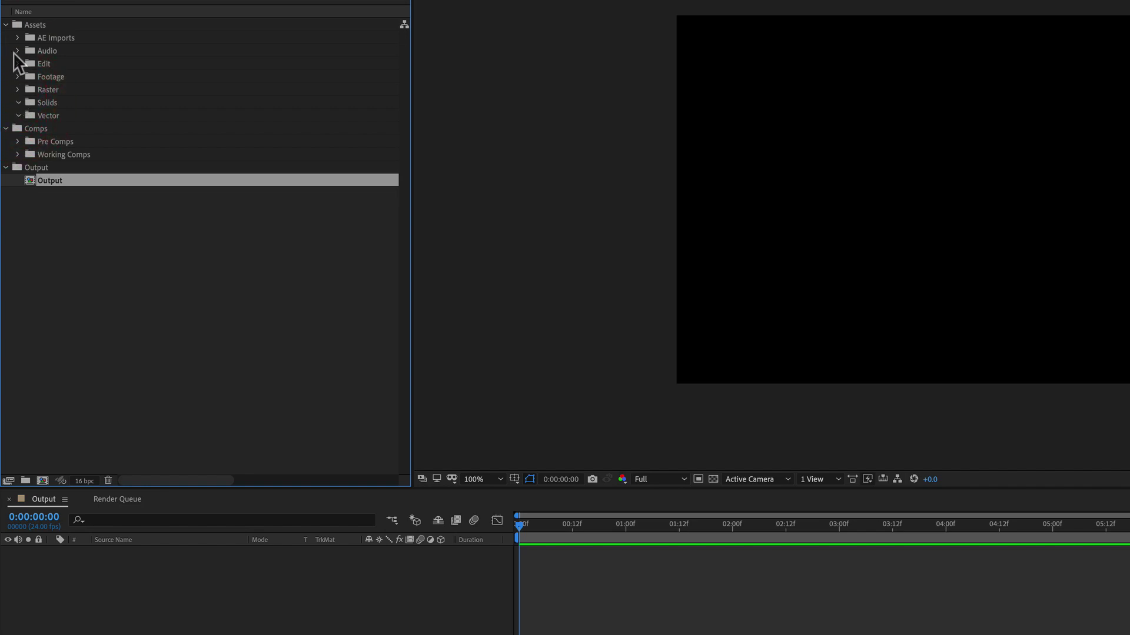
pyautogui.click(213, 267)
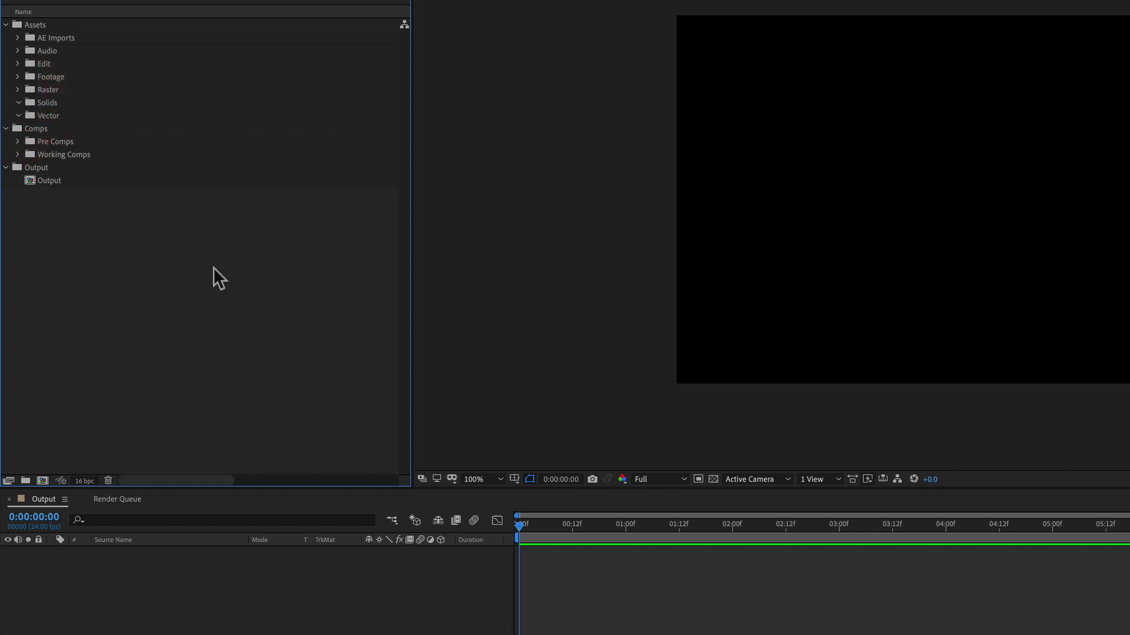